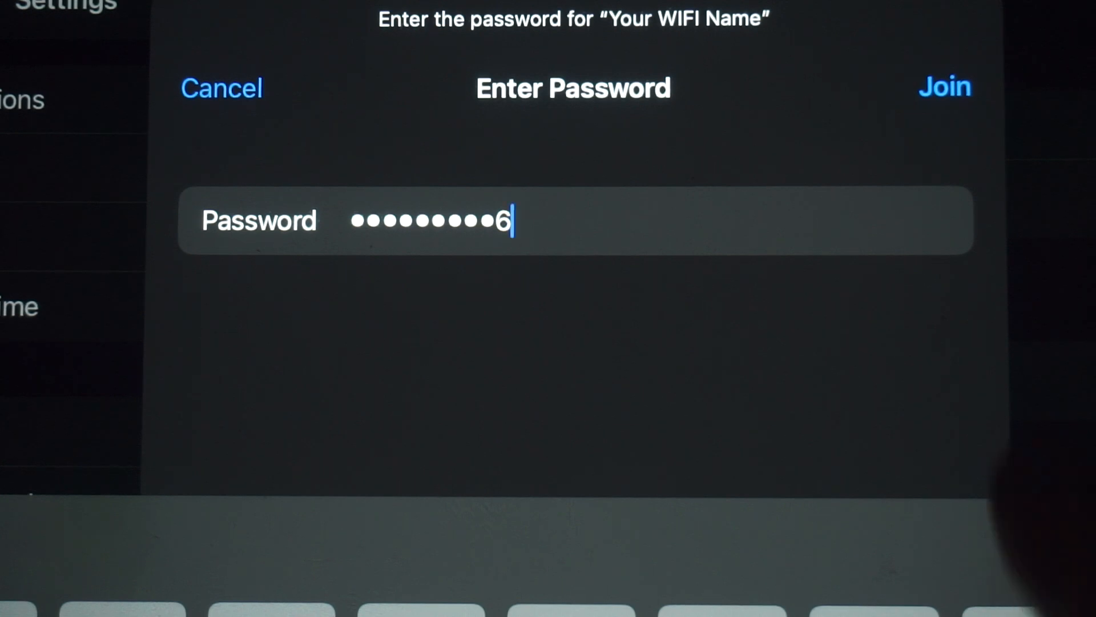
Step: Join the "Your WIFI Name" wireless network with the password already entered
left_click(942, 86)
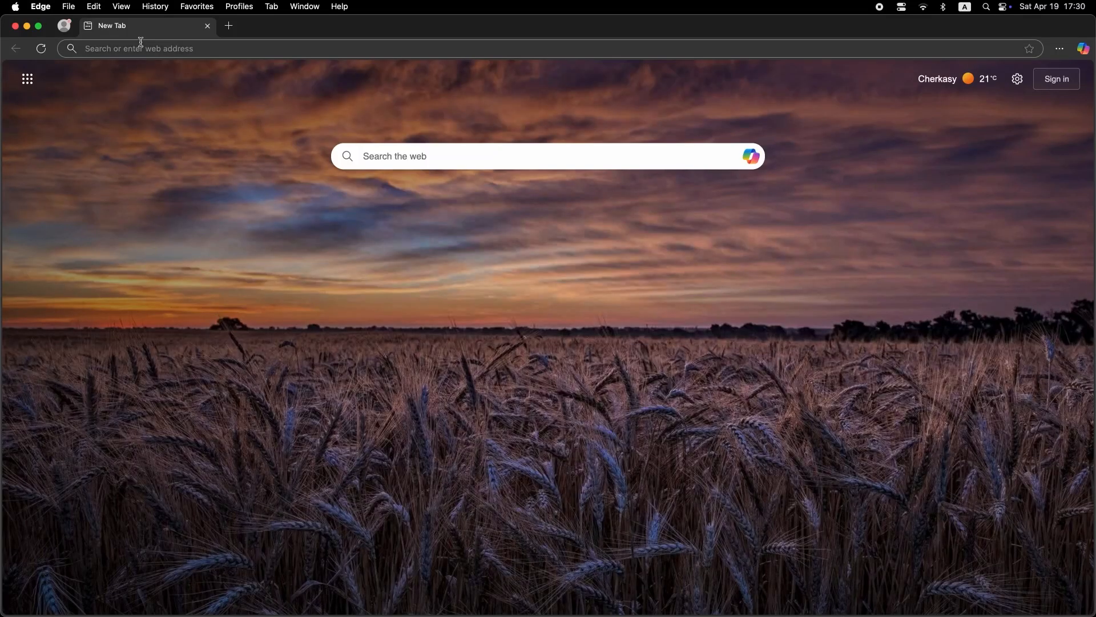
Step: Switch to the Edge browser and open the router's address 192.168.1.1
left_click(141, 42)
type("192")
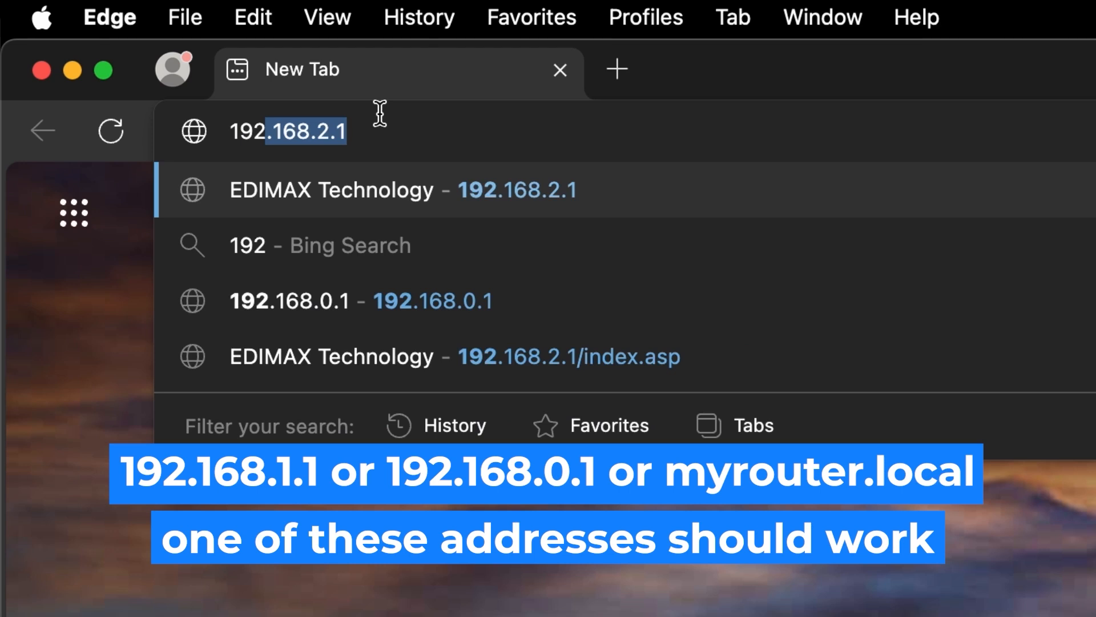
key("Right")
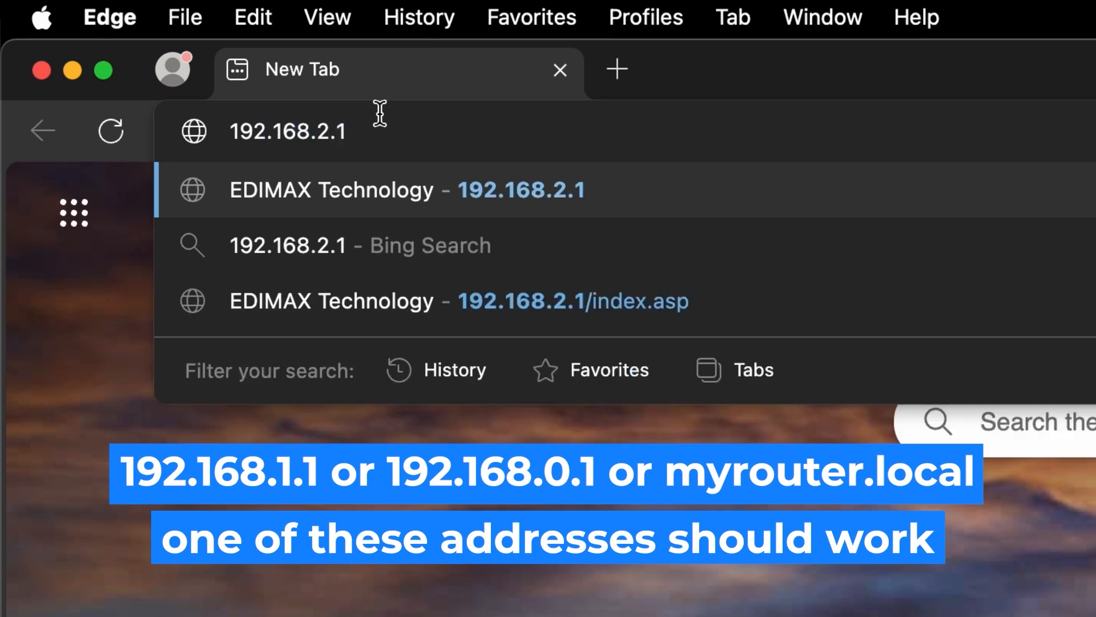
key("Left")
key("Left")
key("BackSpace")
type("1")
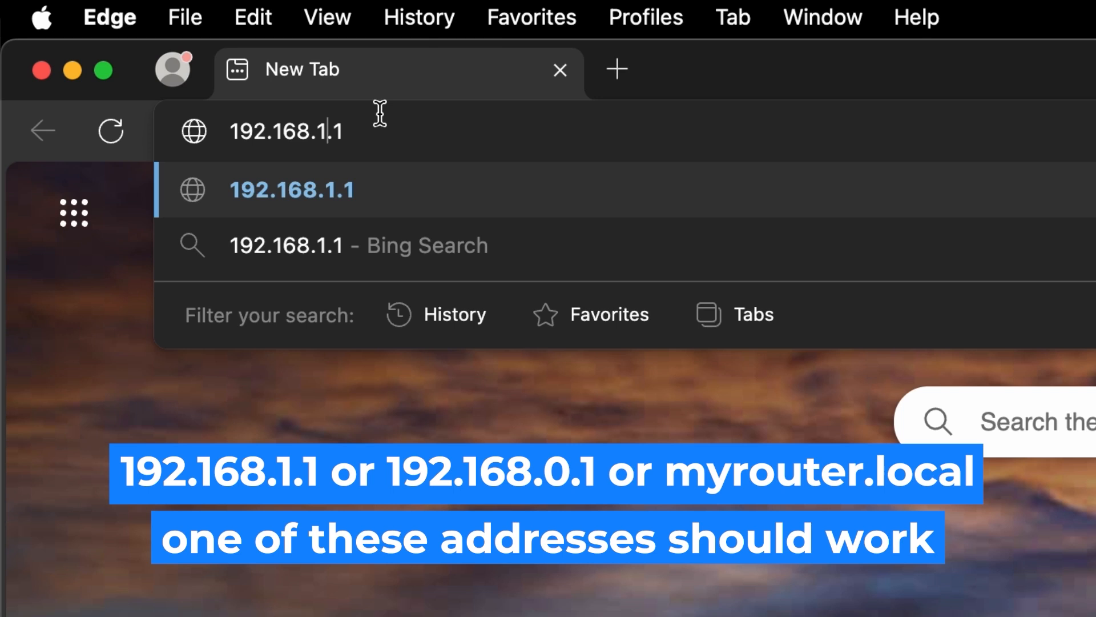
key("Return")
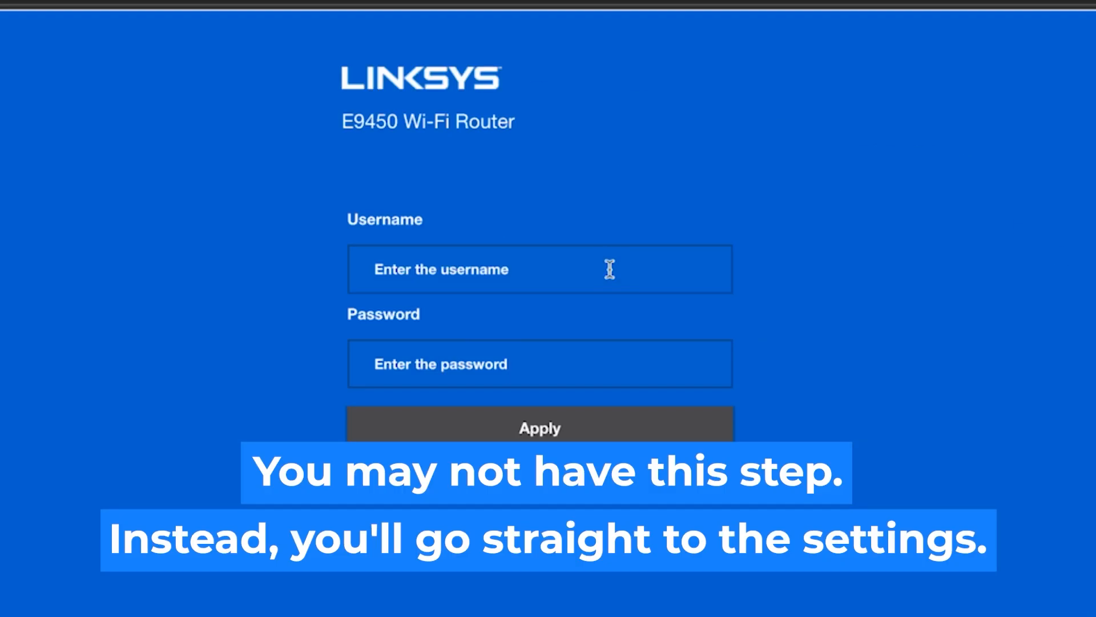
Step: Fill in the Linksys router login with the username admin and the account password
left_click(594, 354)
type("admin")
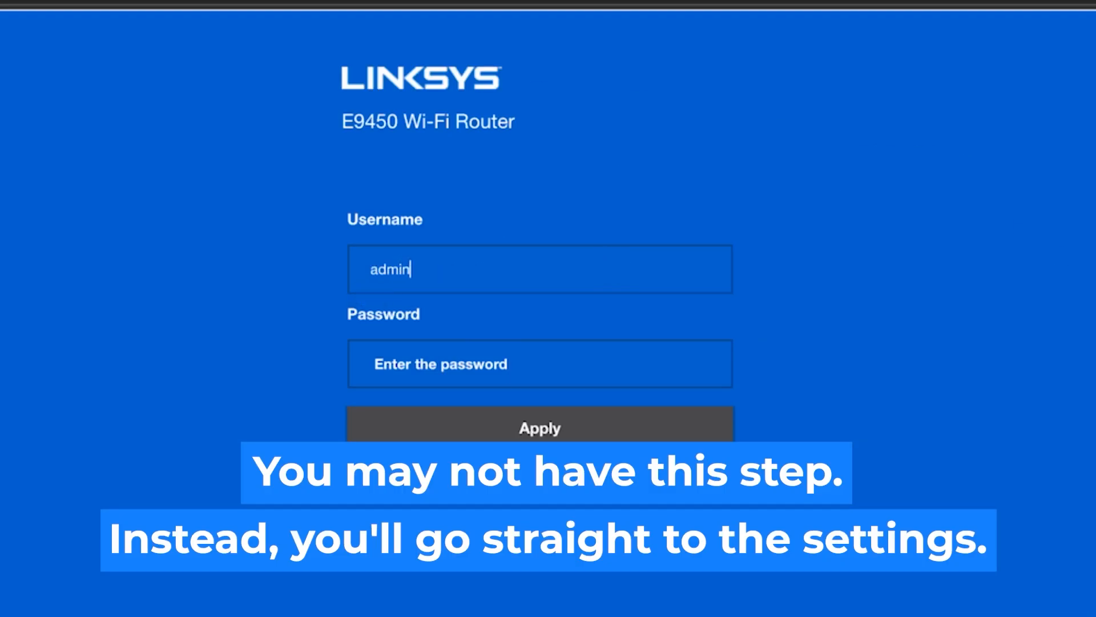
left_click(546, 370)
type("admin")
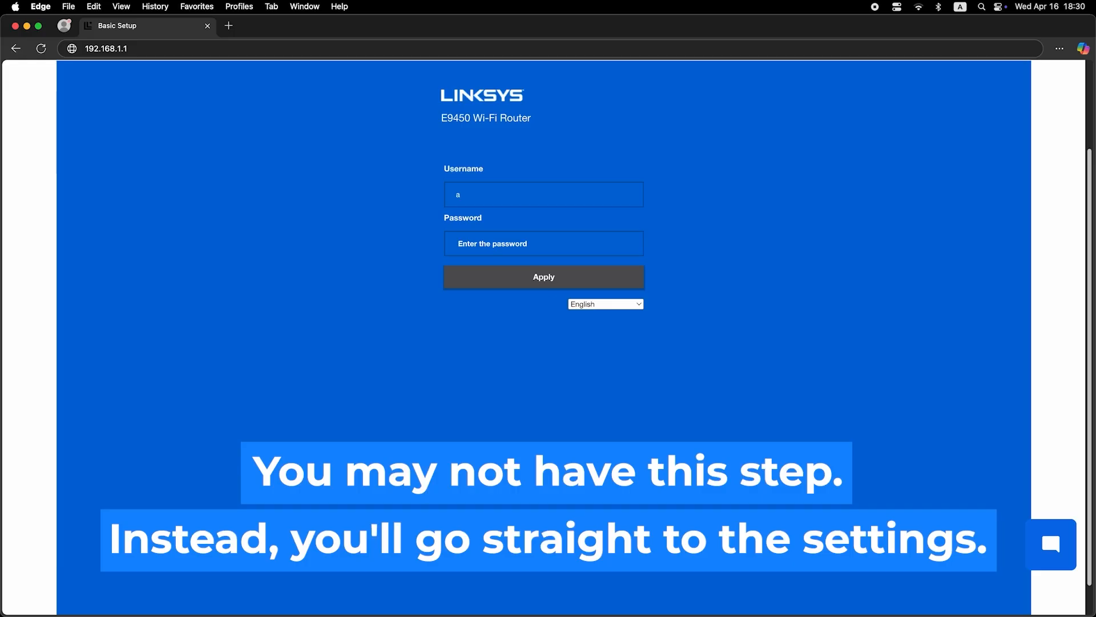
type("dmin")
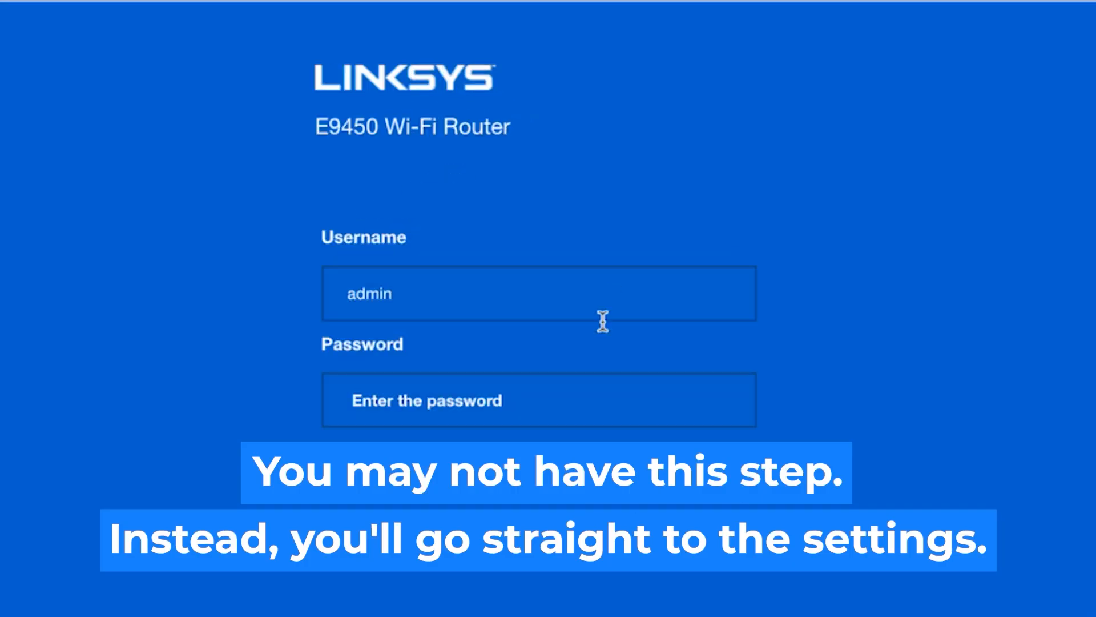
left_click(546, 406)
type("admin")
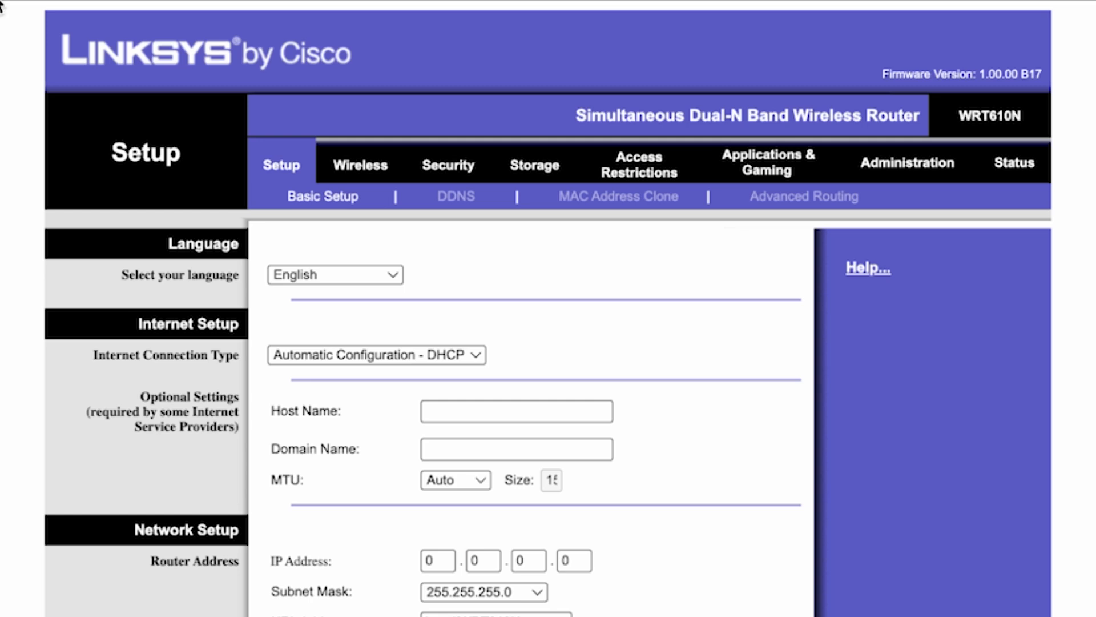
Step: Select English as the router's interface language
left_click(386, 274)
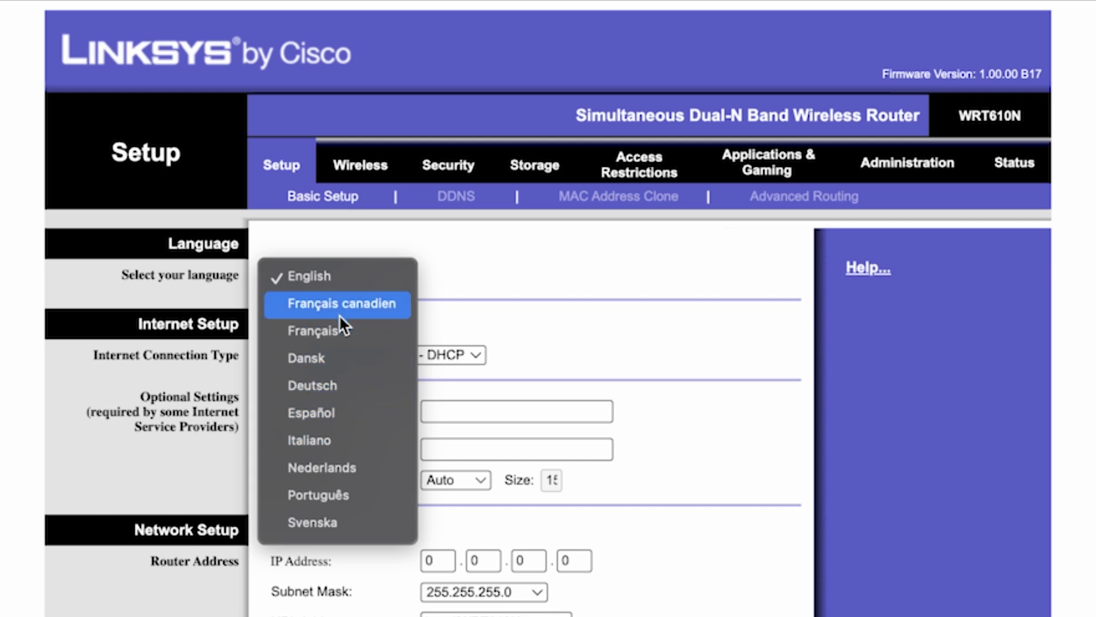
left_click(344, 274)
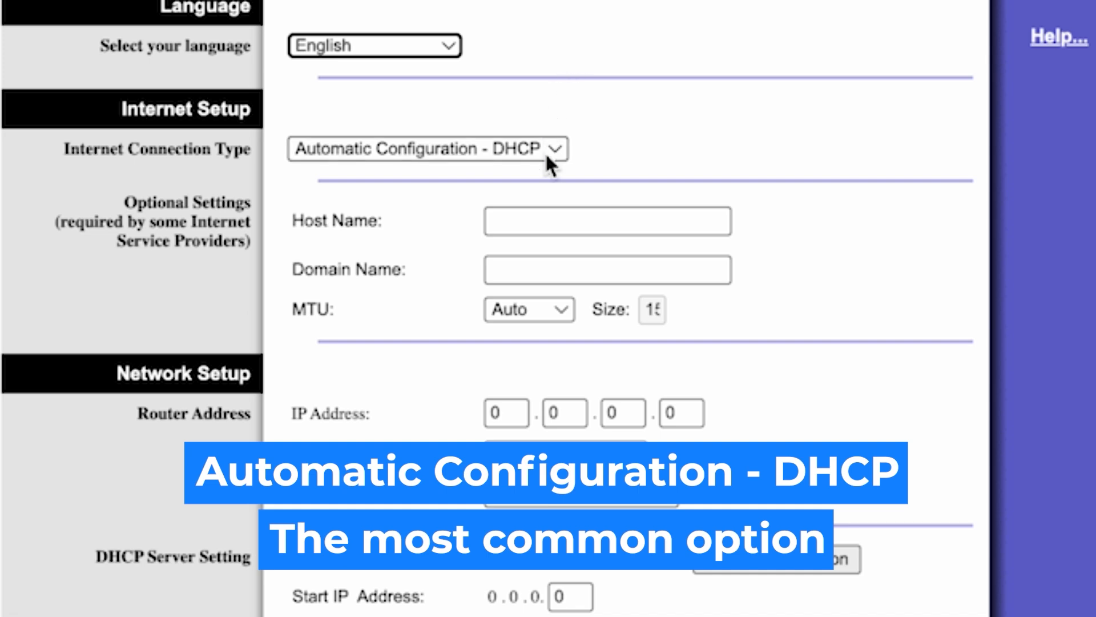
Step: Try PPPoE and Static IP as the internet connection type, and finish on Automatic Configuration - DHCP
left_click(547, 153)
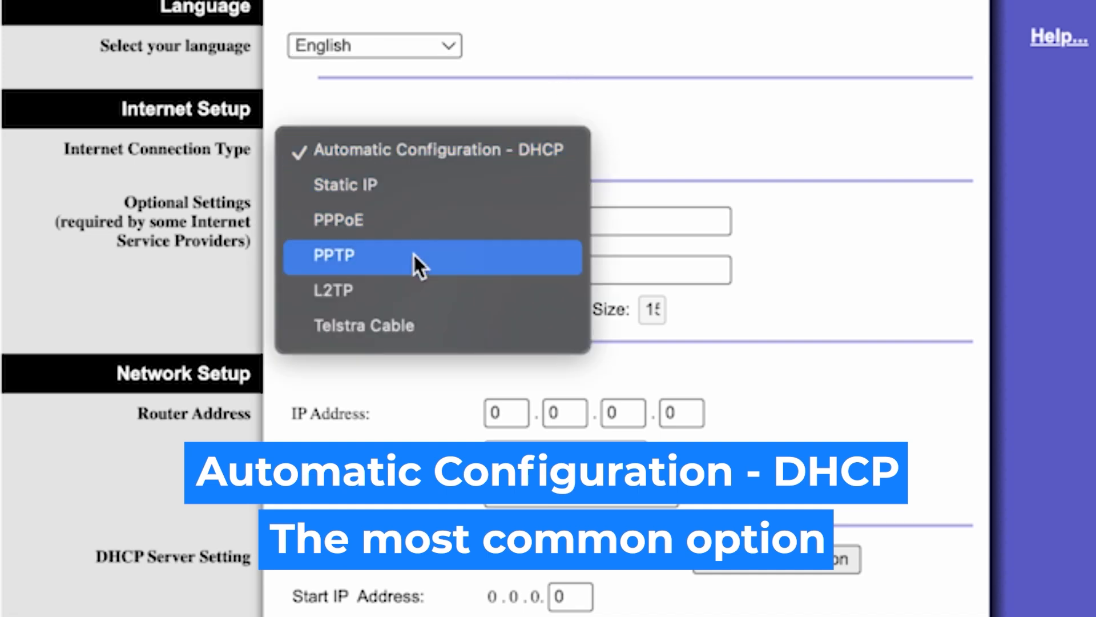
left_click(388, 220)
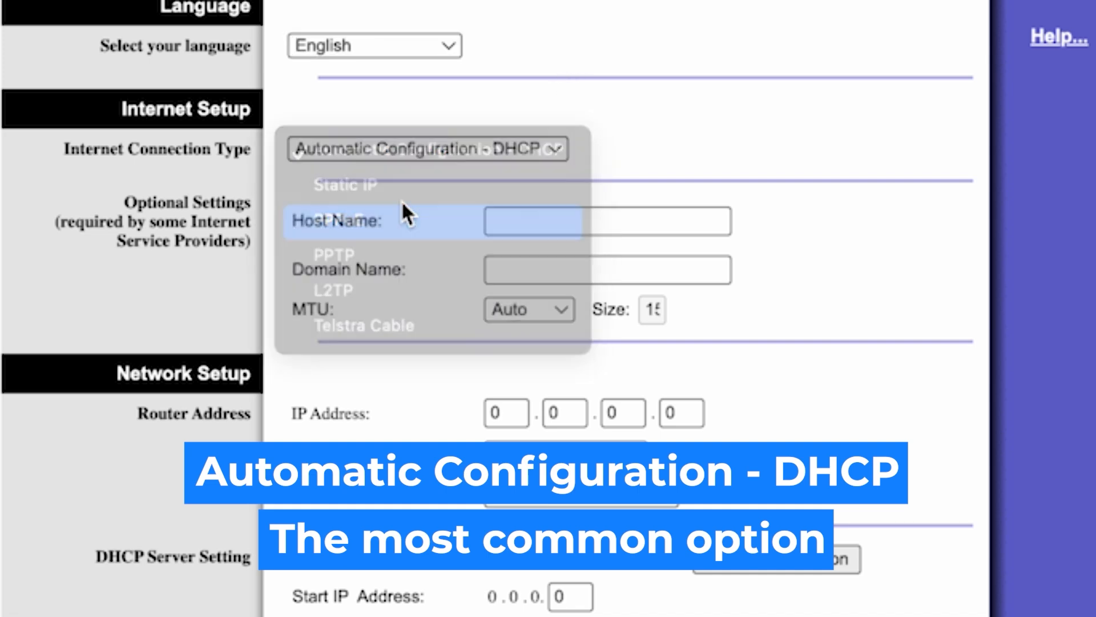
left_click(433, 150)
left_click(386, 110)
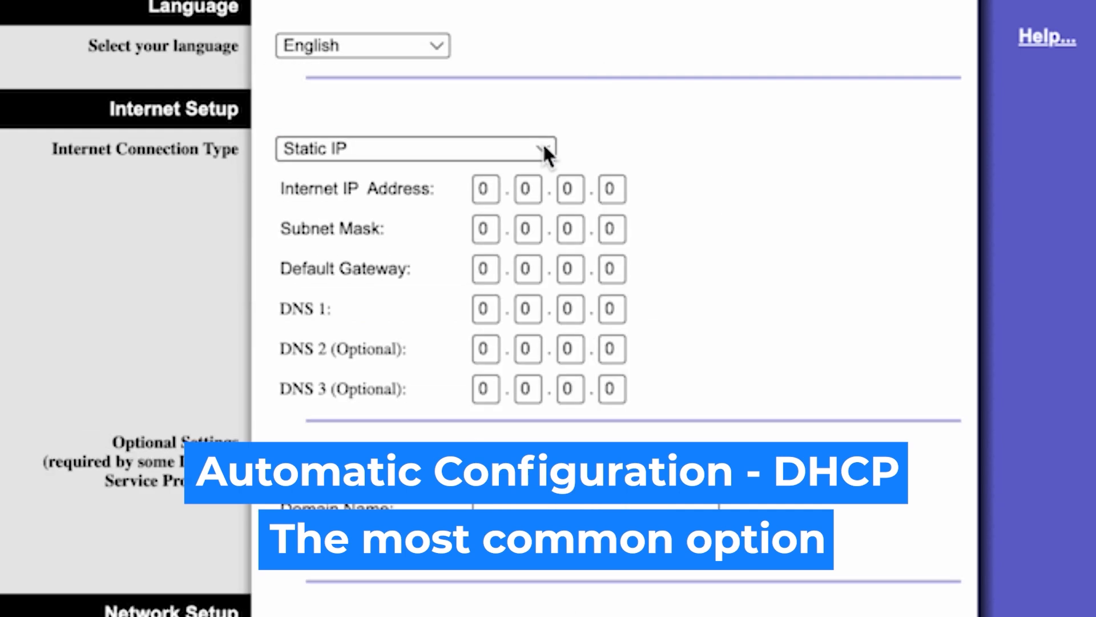
left_click(544, 149)
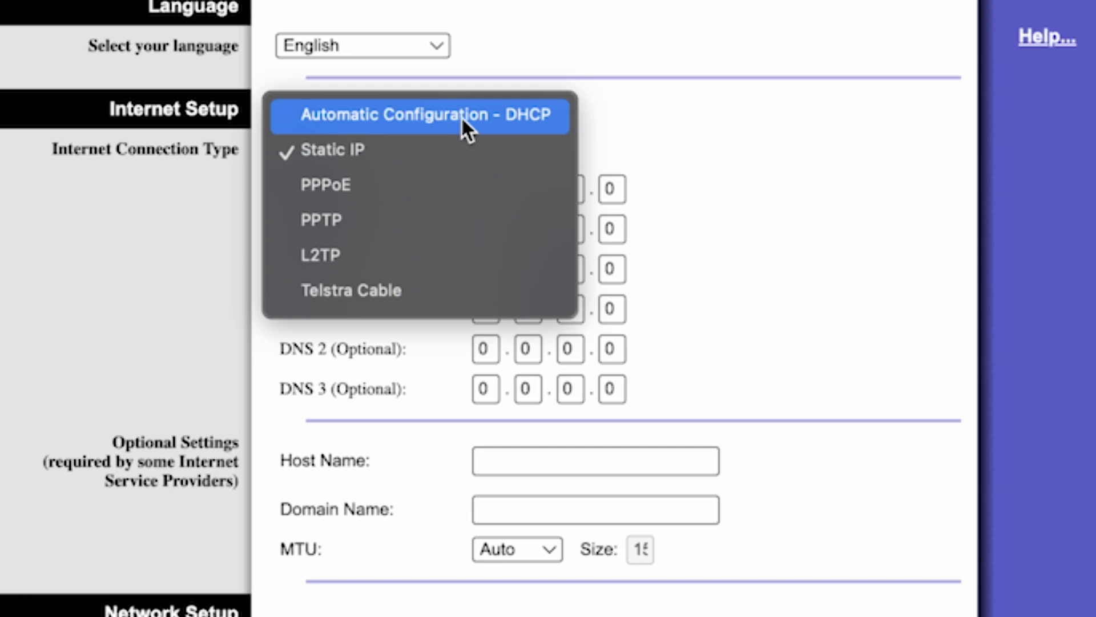
left_click(499, 115)
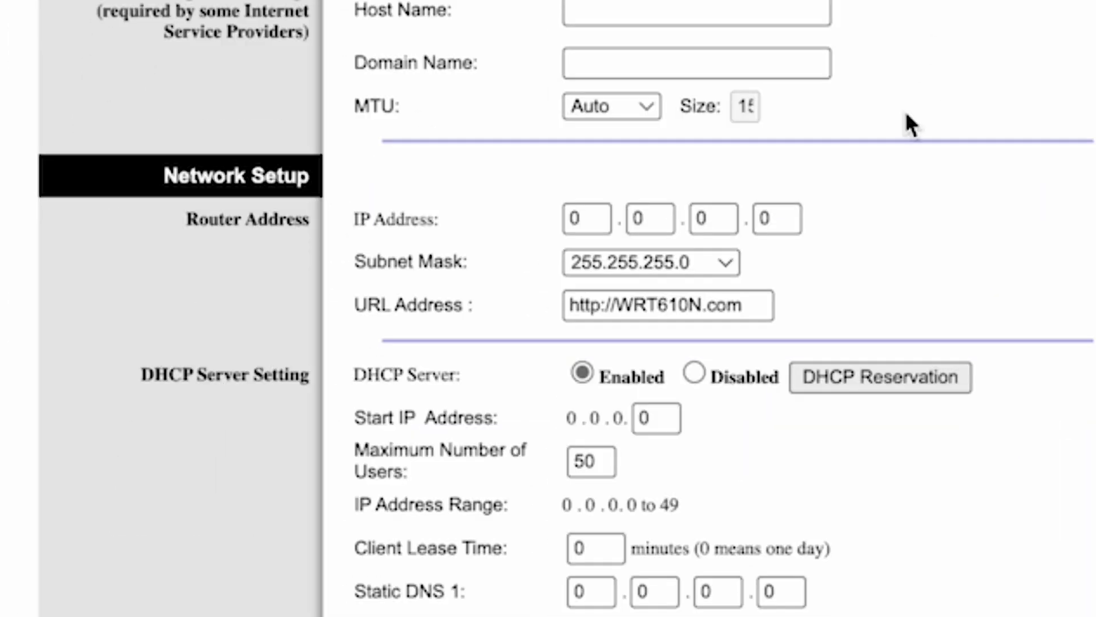
Step: Set the router's IP address in the network setup to 192.168.1.1
left_click(593, 217)
key("BackSpace")
type("192")
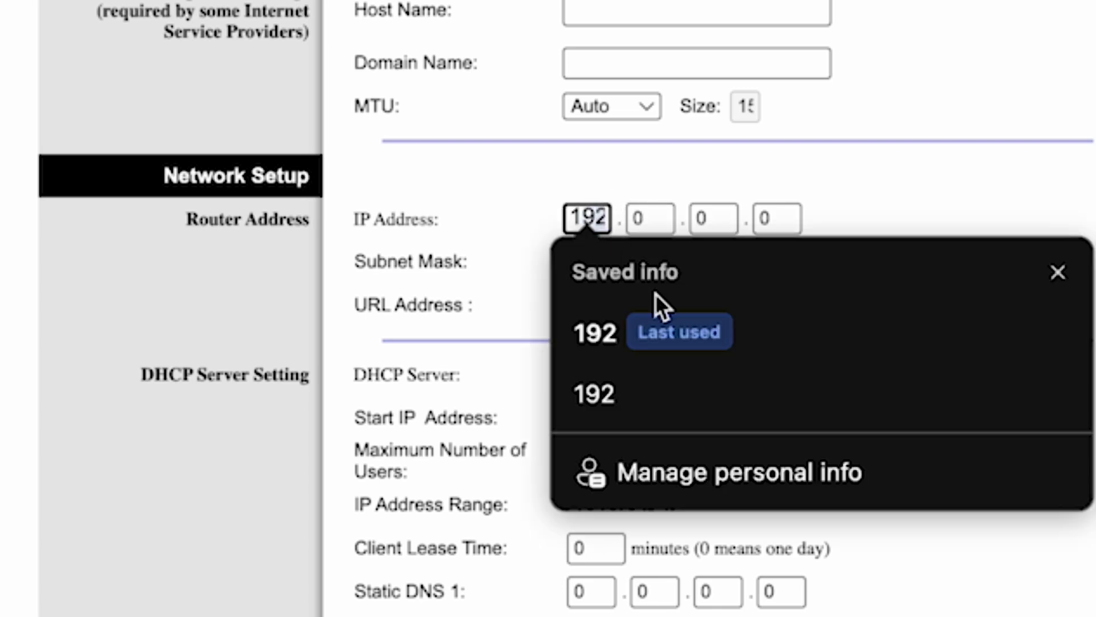
left_click(610, 350)
left_click(647, 217)
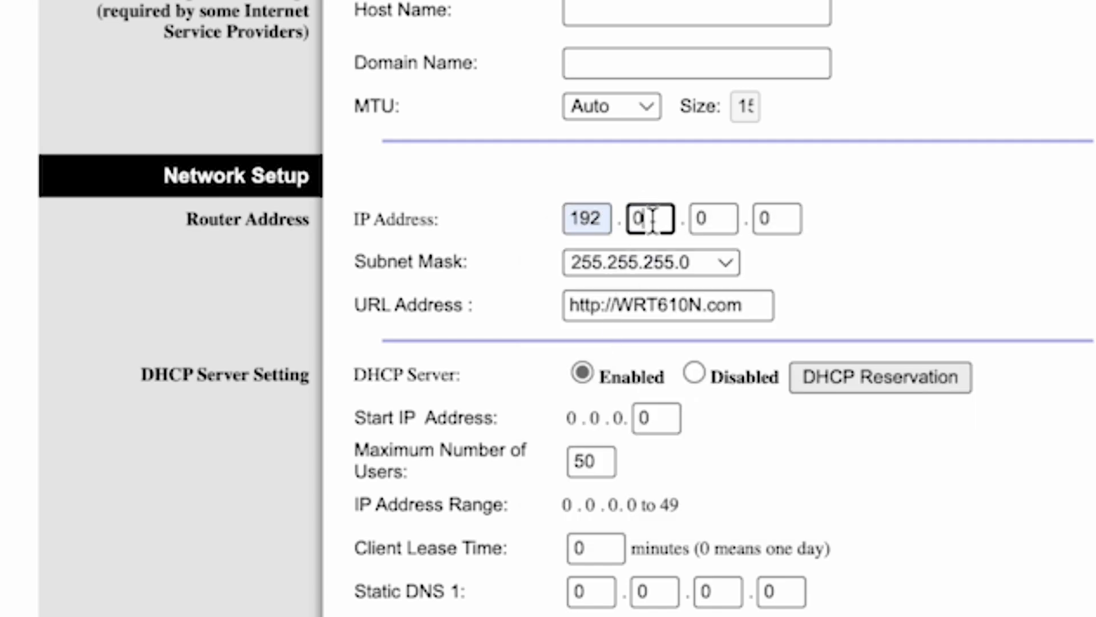
key("BackSpace")
type("168")
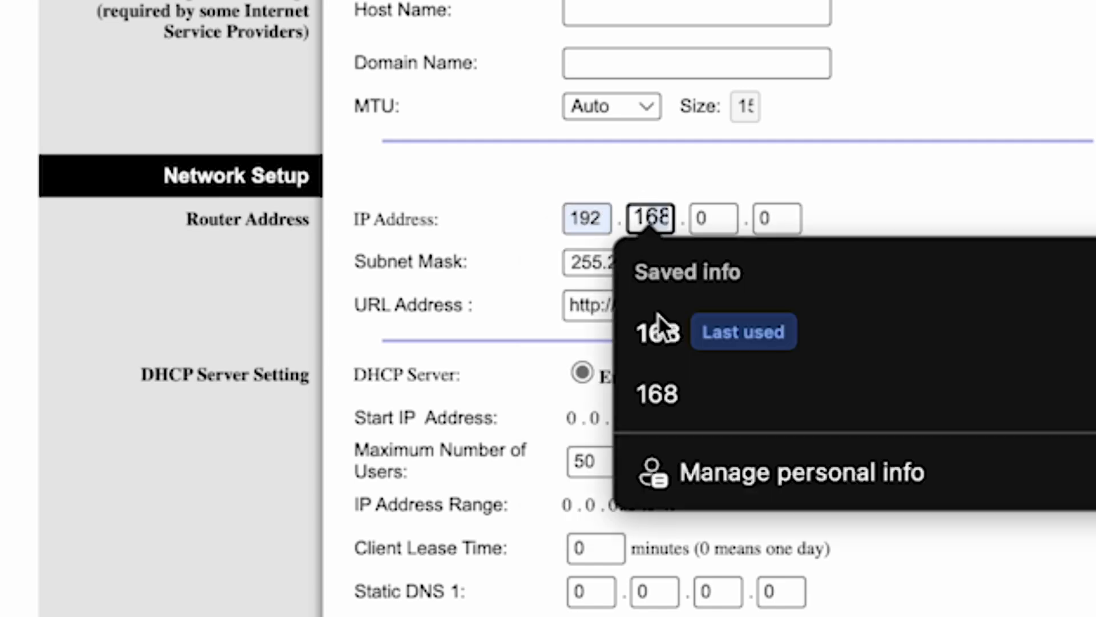
left_click(658, 333)
left_click(711, 217)
key("BackSpace")
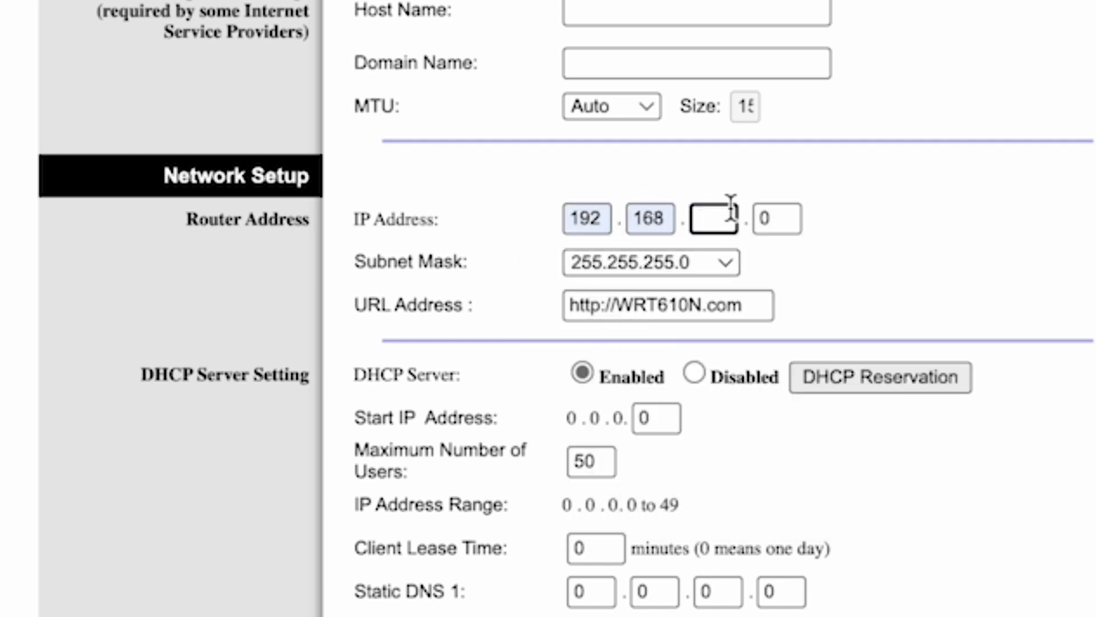
type("1")
left_click(775, 216)
key("BackSpace")
type("1")
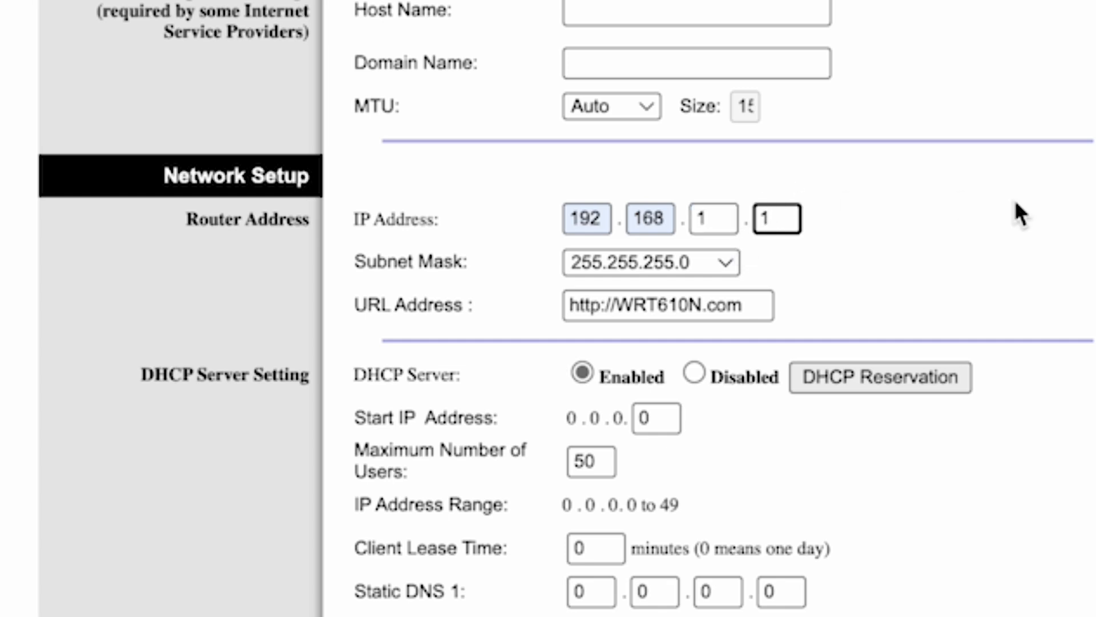
left_click(1085, 215)
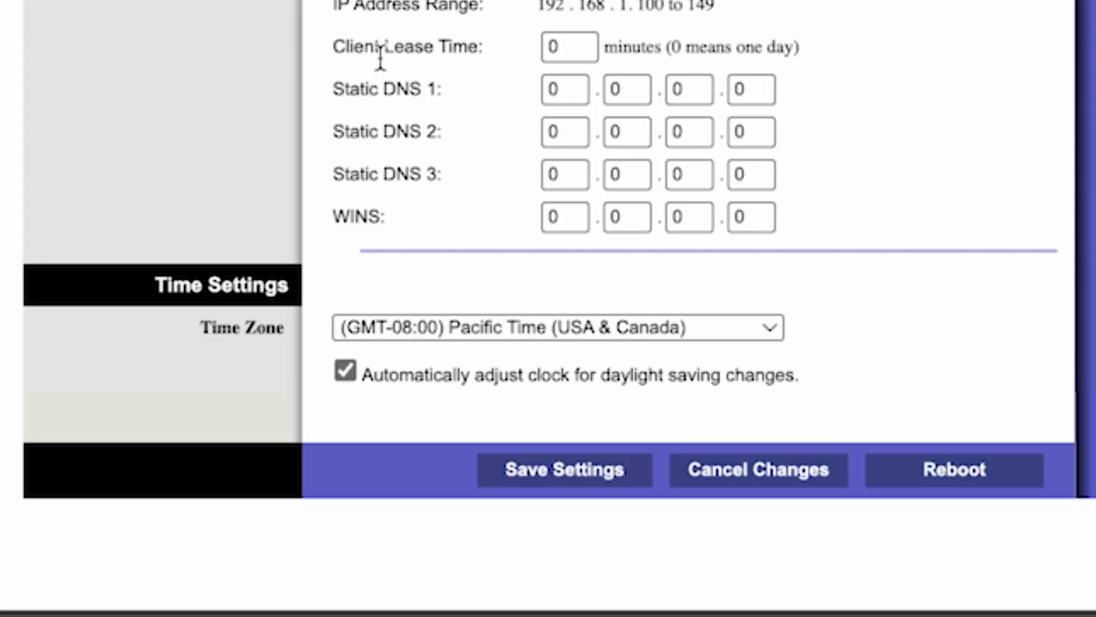
Step: Set the time zone to (GMT+12:00) New Zealand and save the basic setup settings
left_click(742, 334)
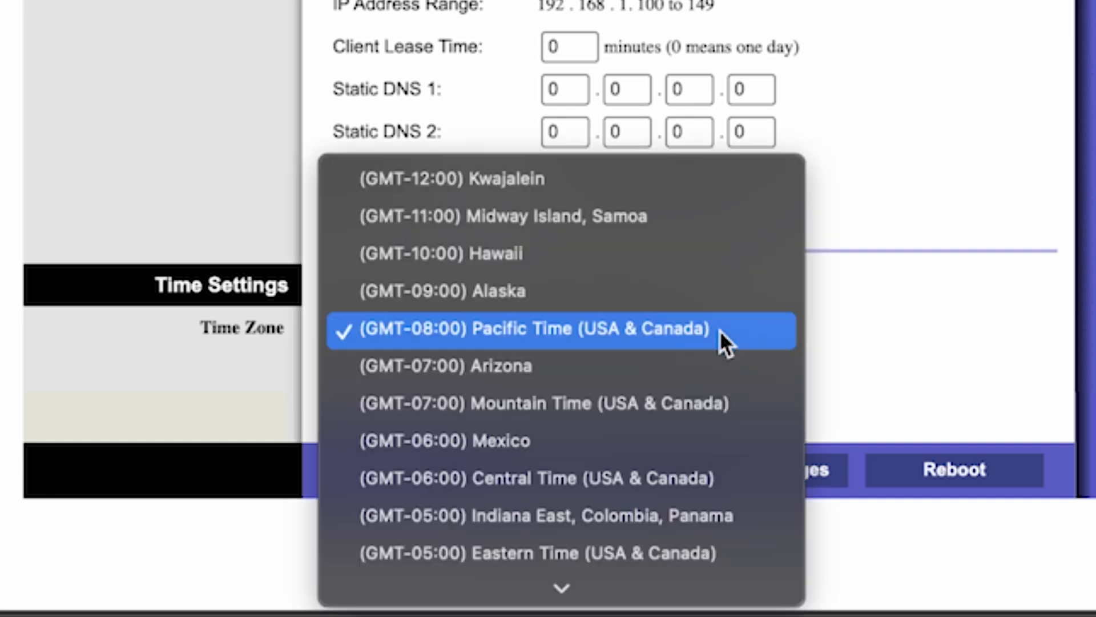
scroll(592, 399, "down", 10)
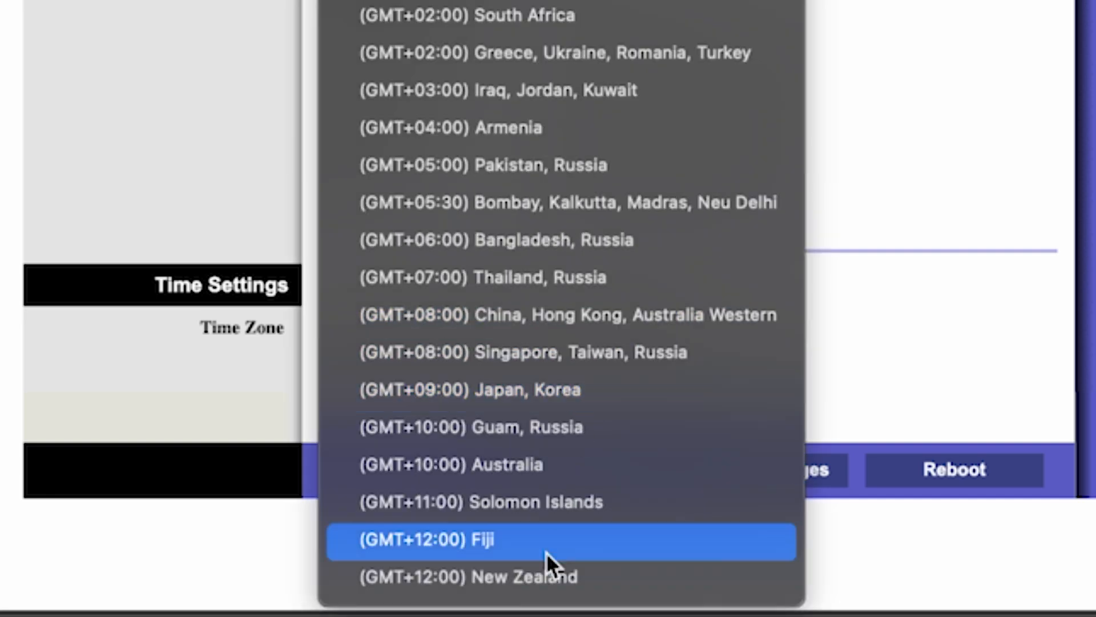
left_click(542, 577)
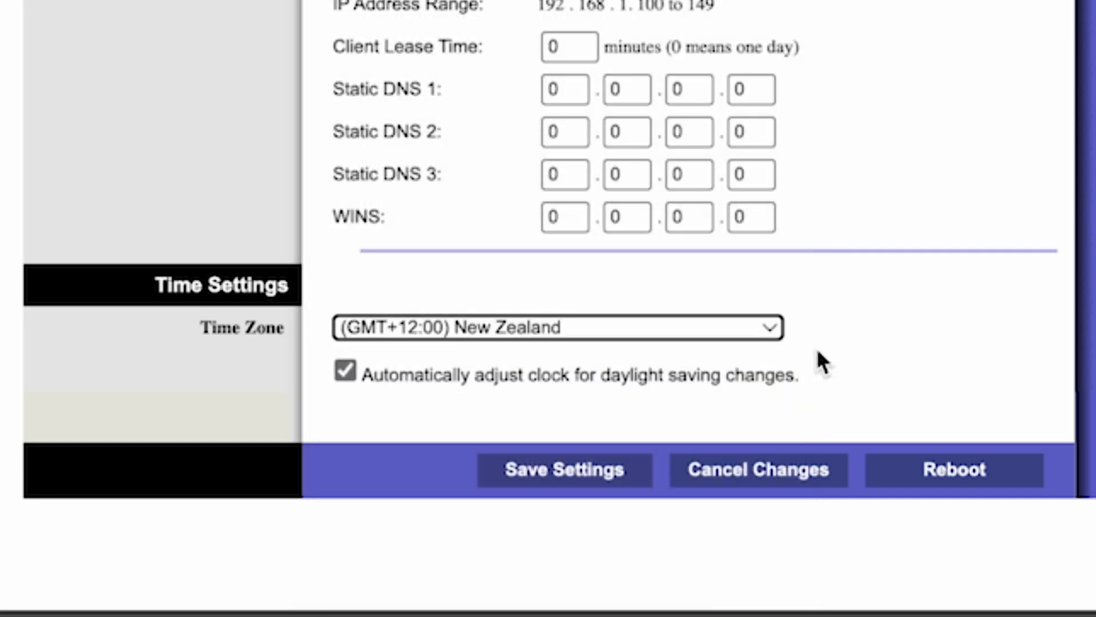
left_click(587, 478)
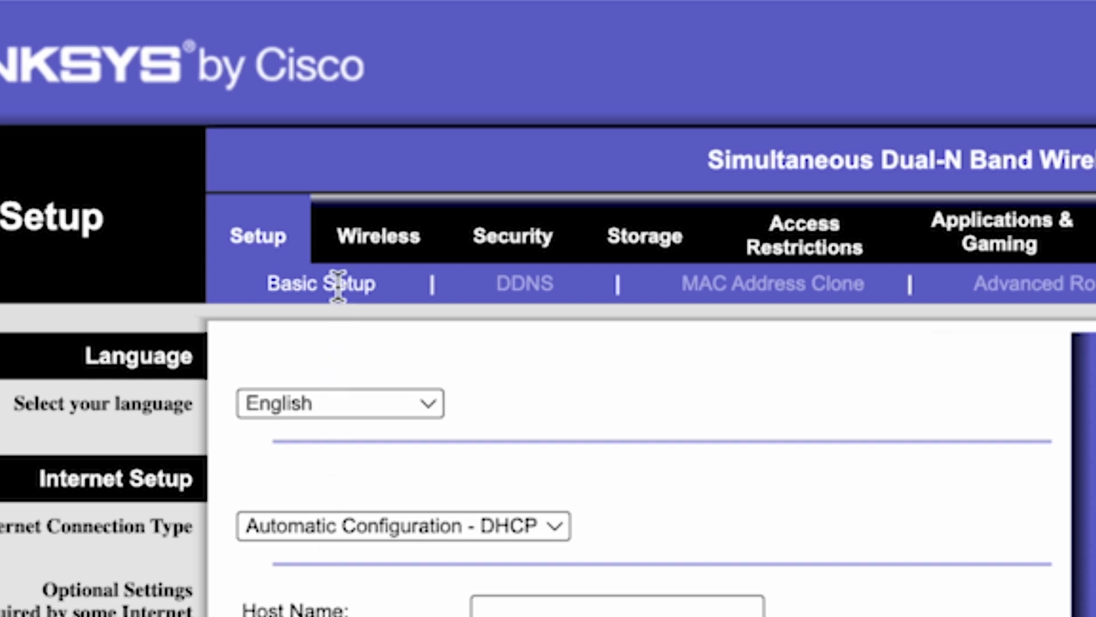
Step: Shorten the 5GHz network name (SSID) to linksys in the basic wireless settings and save them
left_click(378, 250)
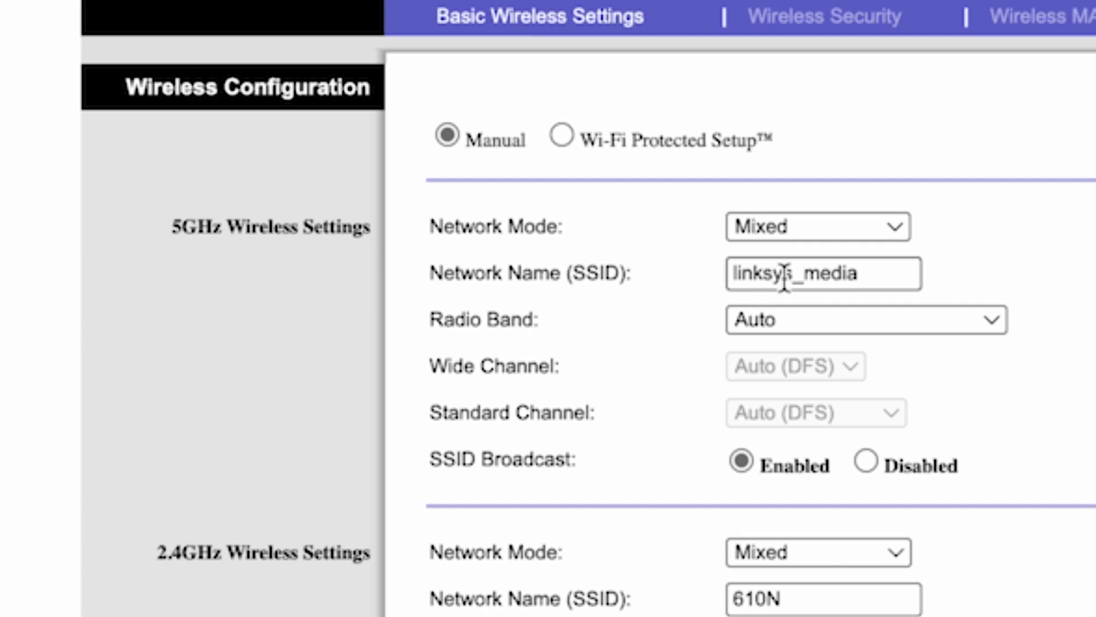
left_click(802, 267)
left_click_drag(791, 268, 919, 273)
key("BackSpace")
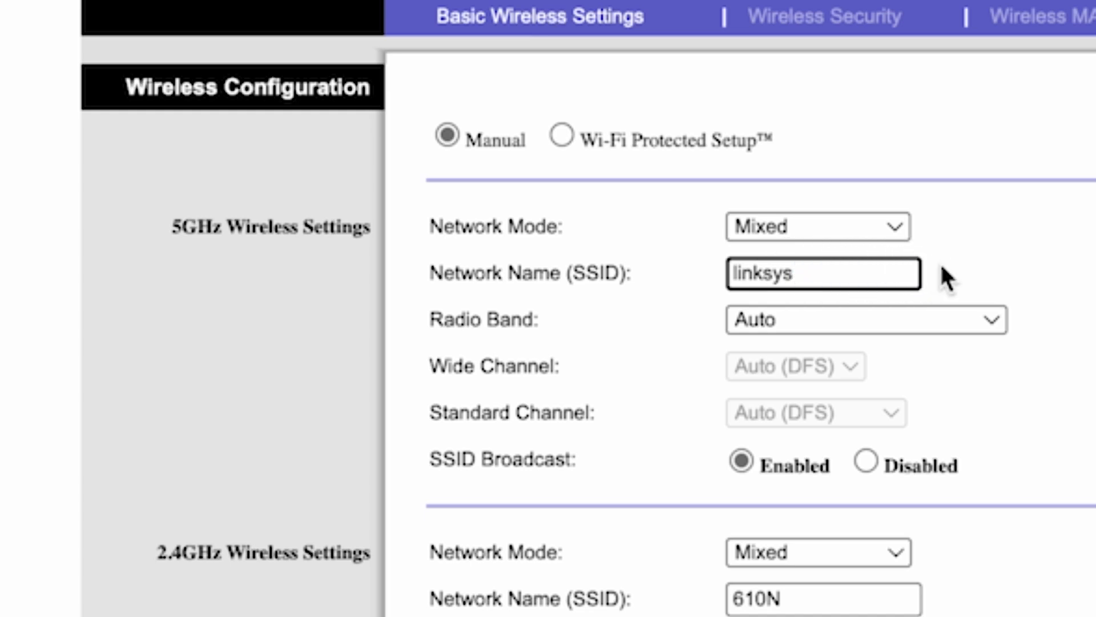
left_click(1001, 262)
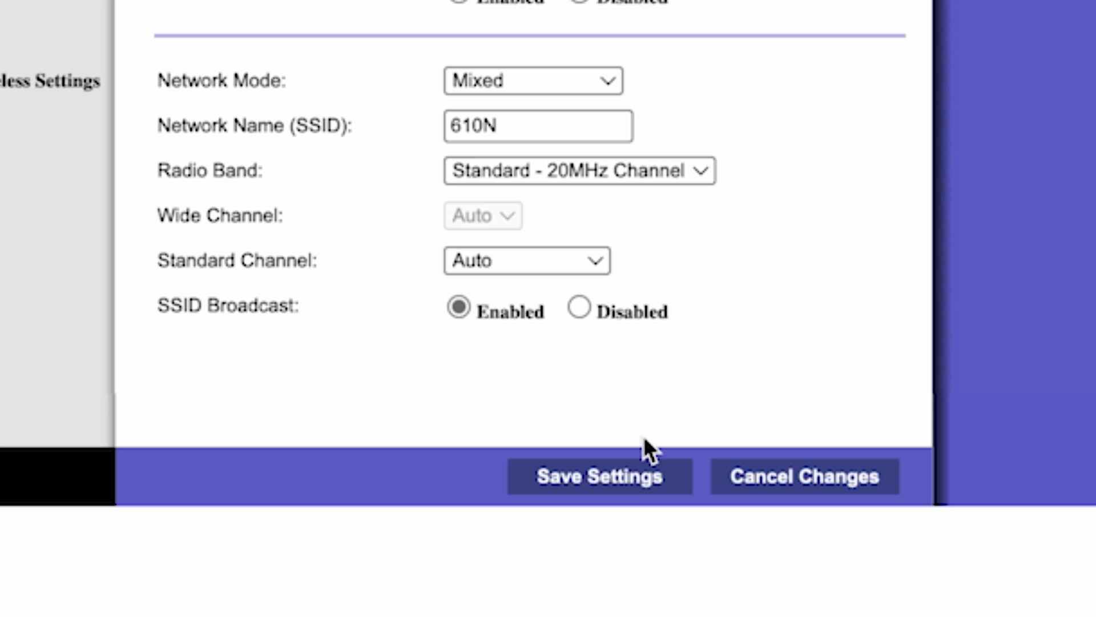
left_click(612, 490)
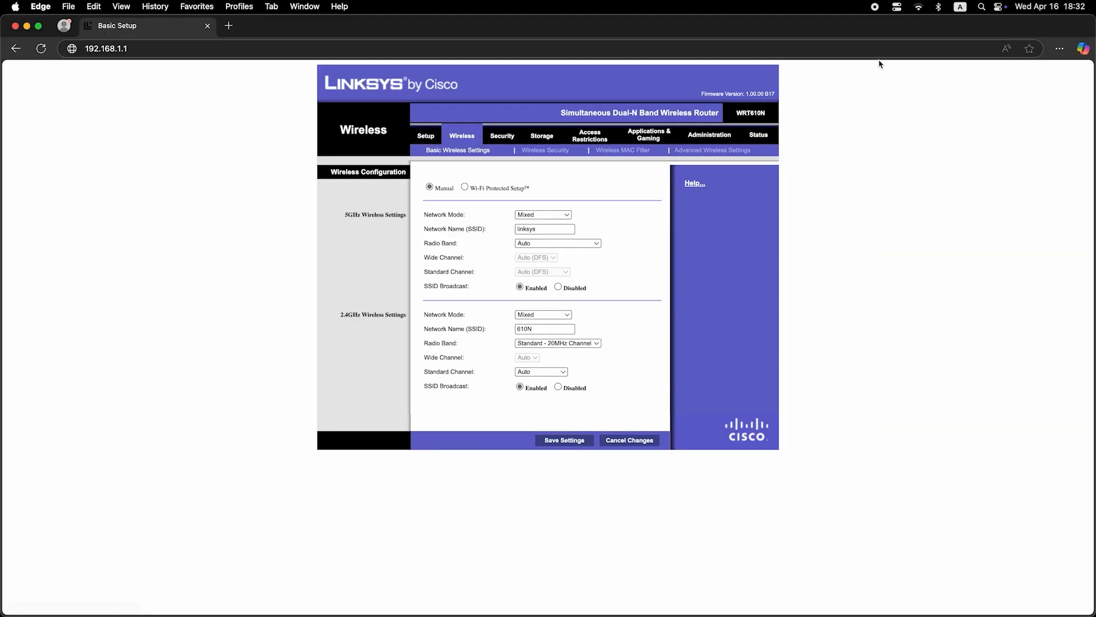
Step: Reconnect the computer to the known Linksys Wi-Fi network
left_click(919, 7)
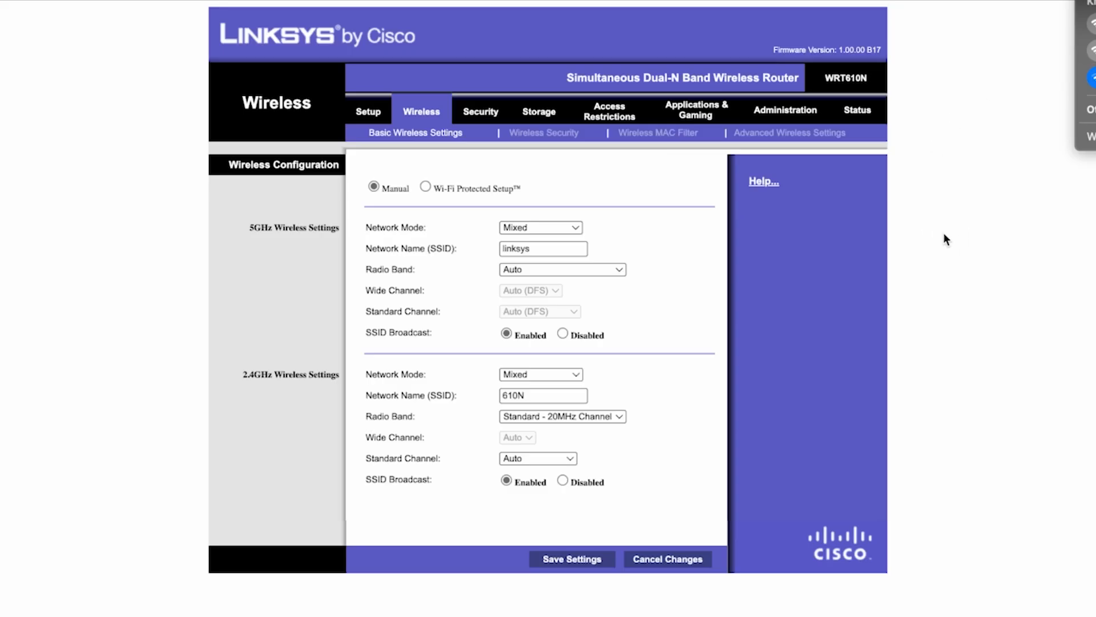
left_click(943, 234)
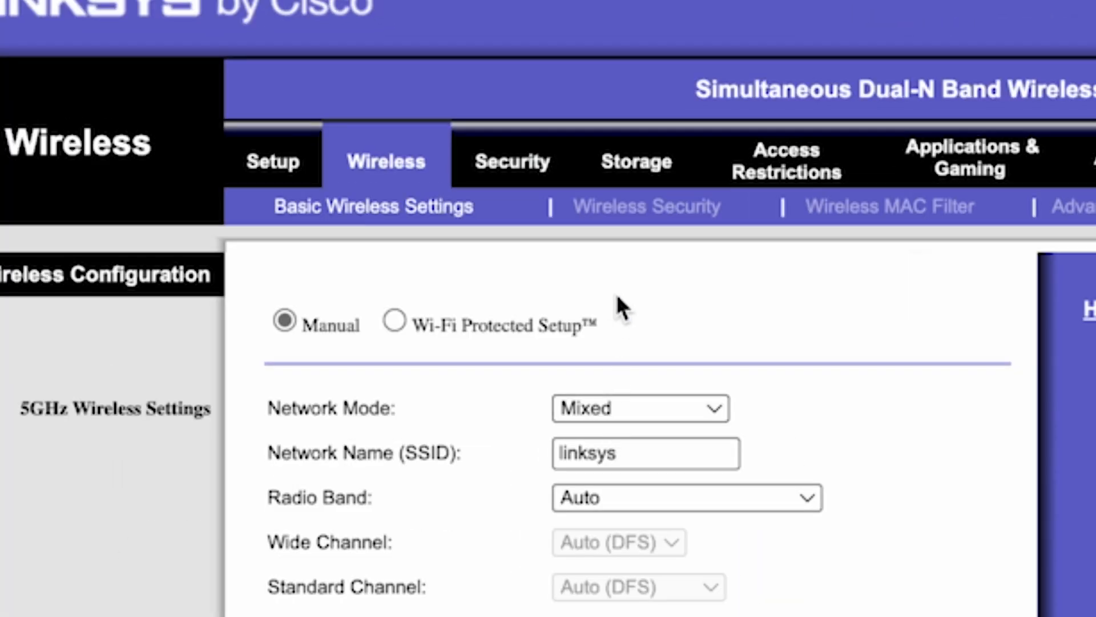
Step: Check the 2.4GHz passphrase, save the wireless security settings, and view the computer's Wi-Fi connection among the known networks
left_click(674, 206)
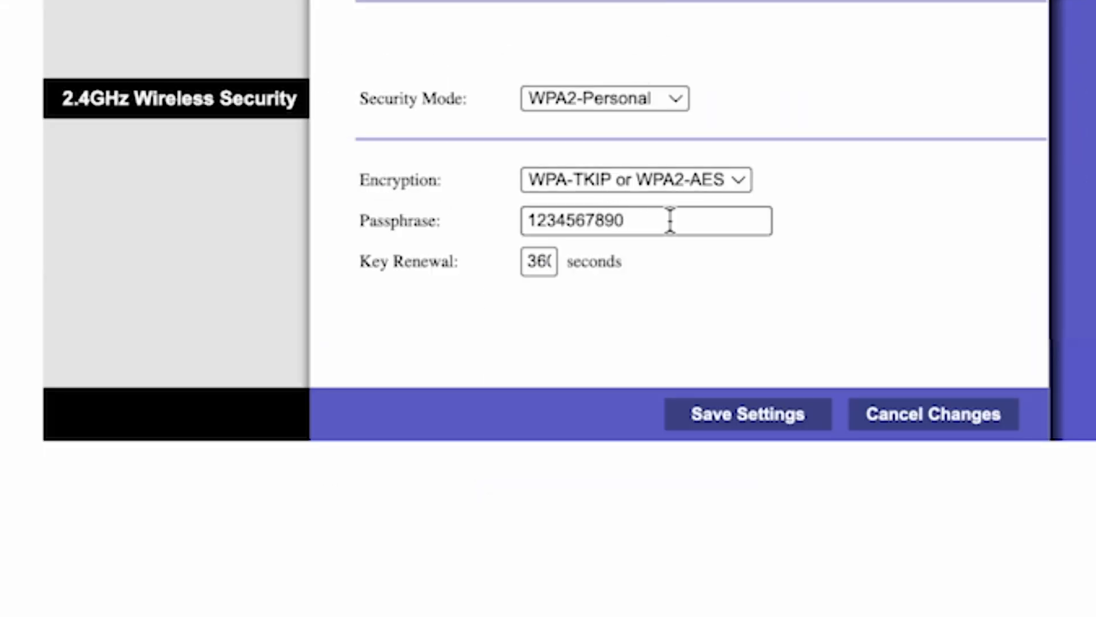
left_click(696, 220)
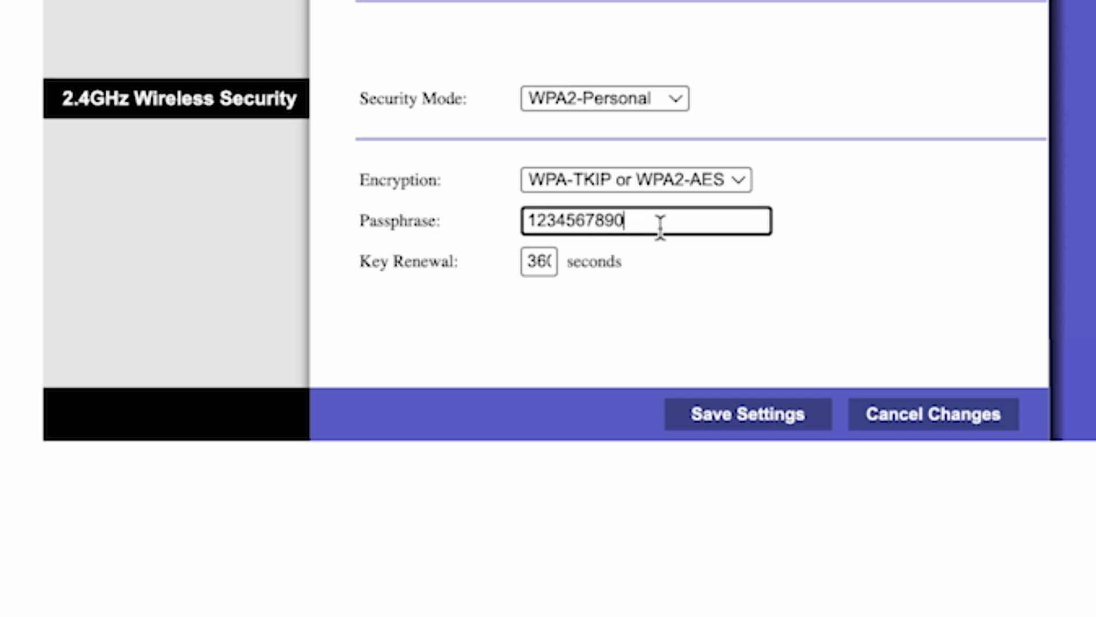
left_click(753, 420)
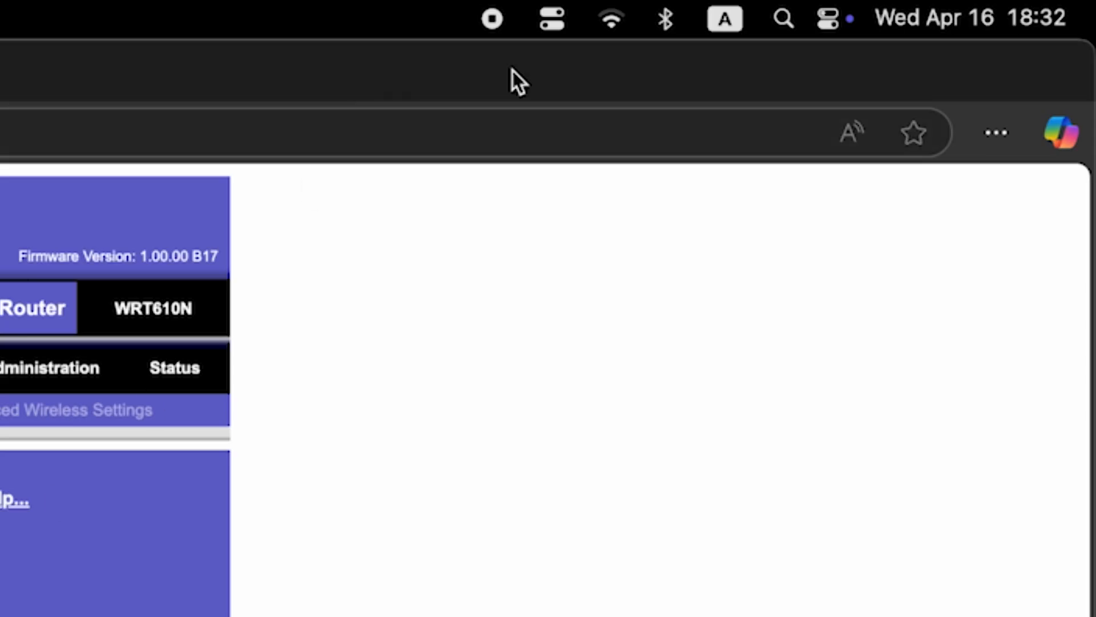
left_click(915, 8)
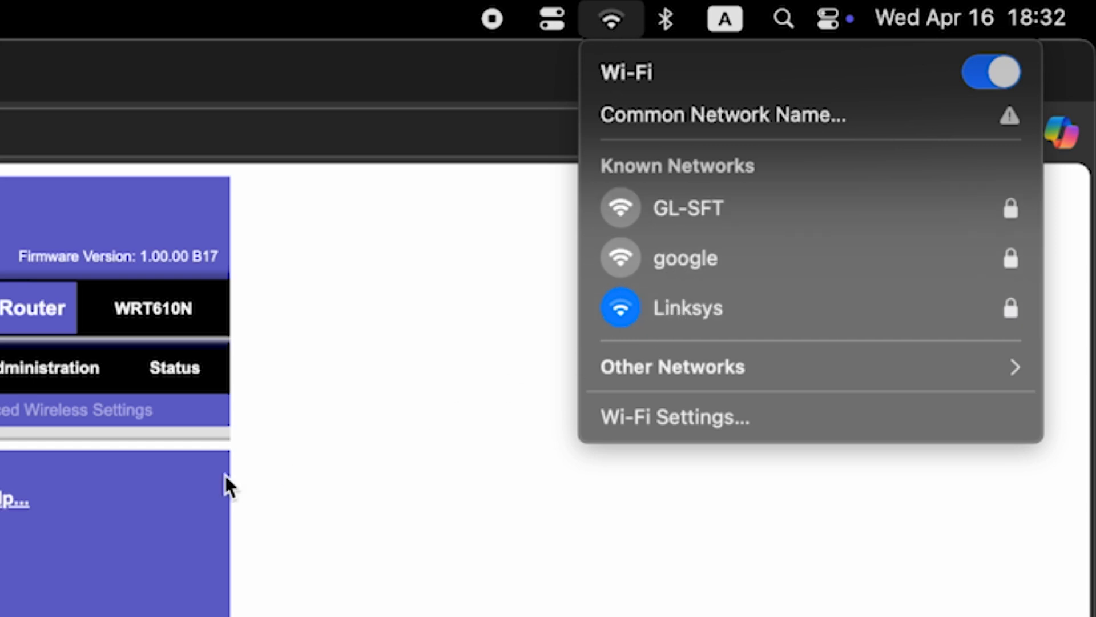
key("Escape")
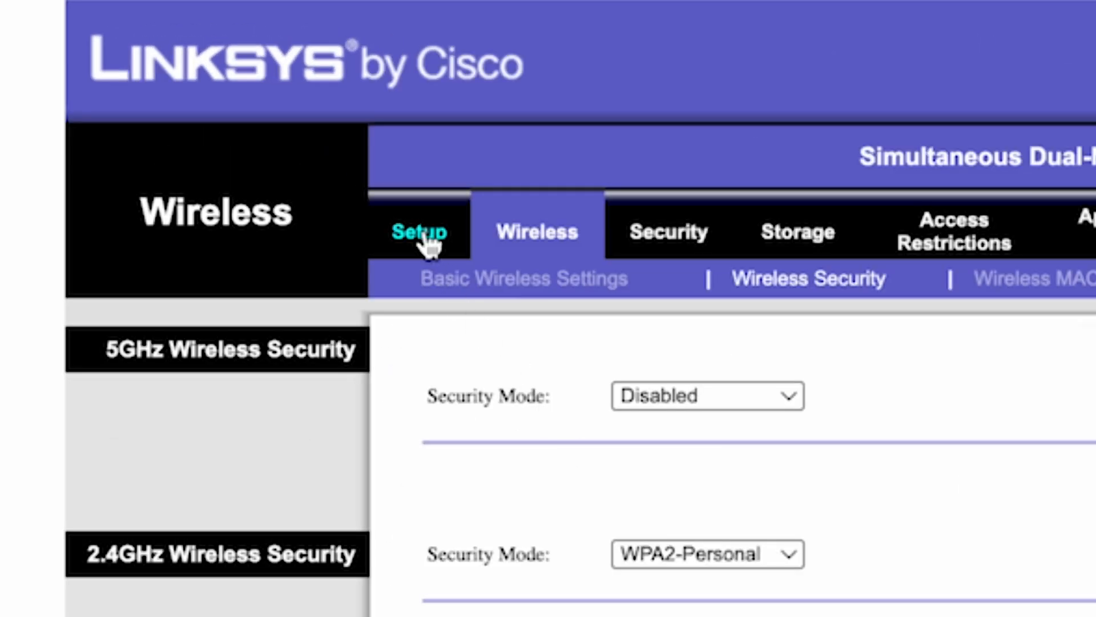
Step: Reboot the router from its basic setup page and confirm the restart
left_click(423, 234)
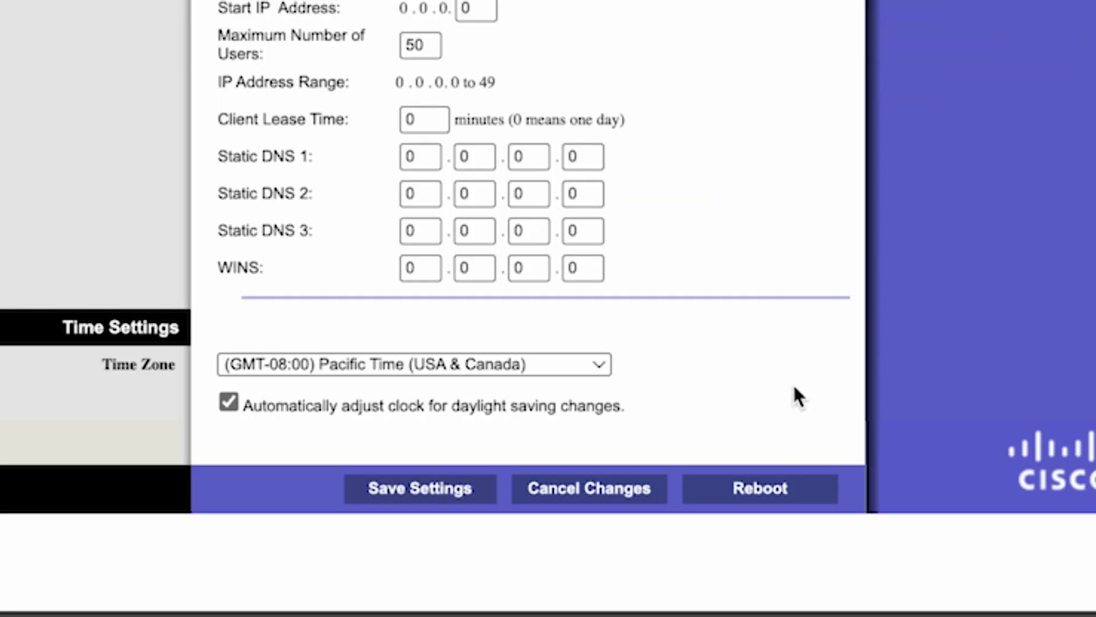
left_click(762, 489)
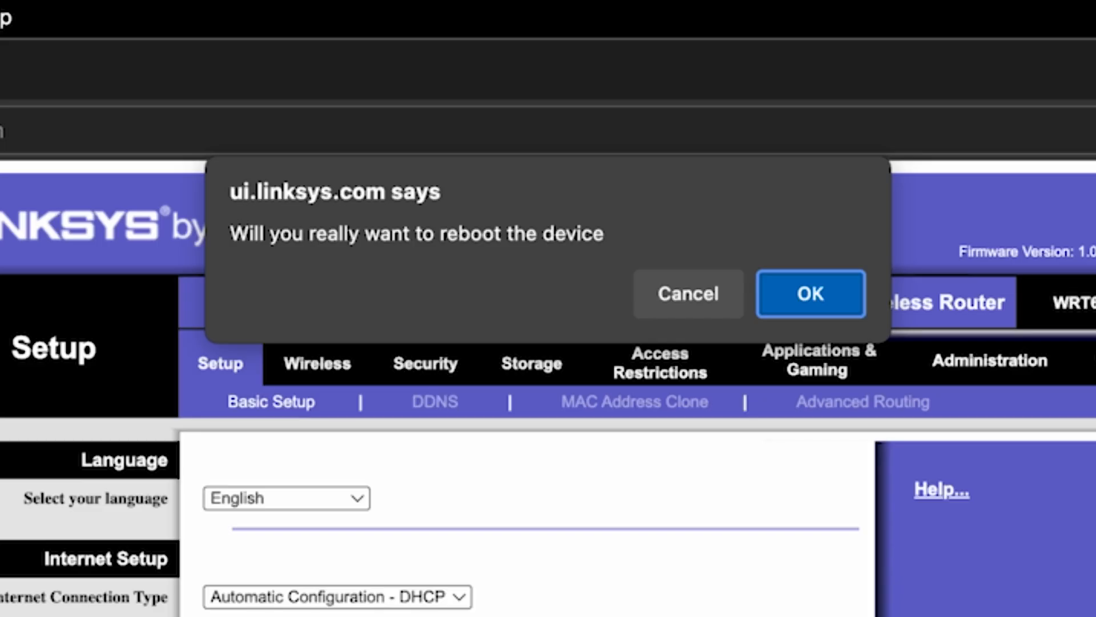
left_click(794, 293)
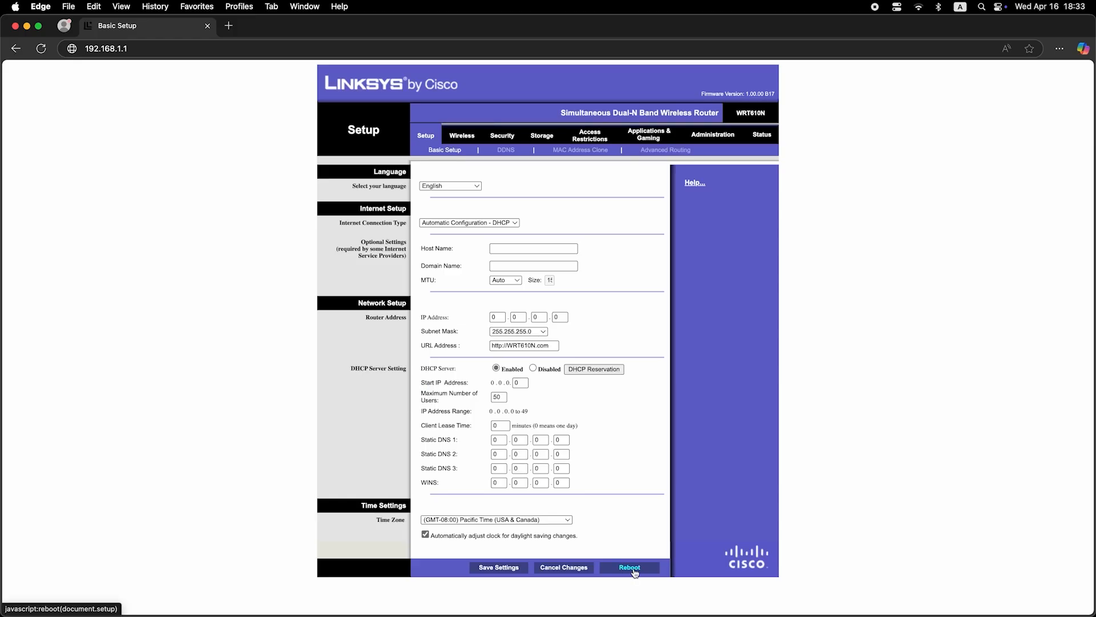
Step: Test the internet connection with a web search for dfdfdfd in a new browser tab, and close that tab
left_click(228, 25)
type("dfdfdfd")
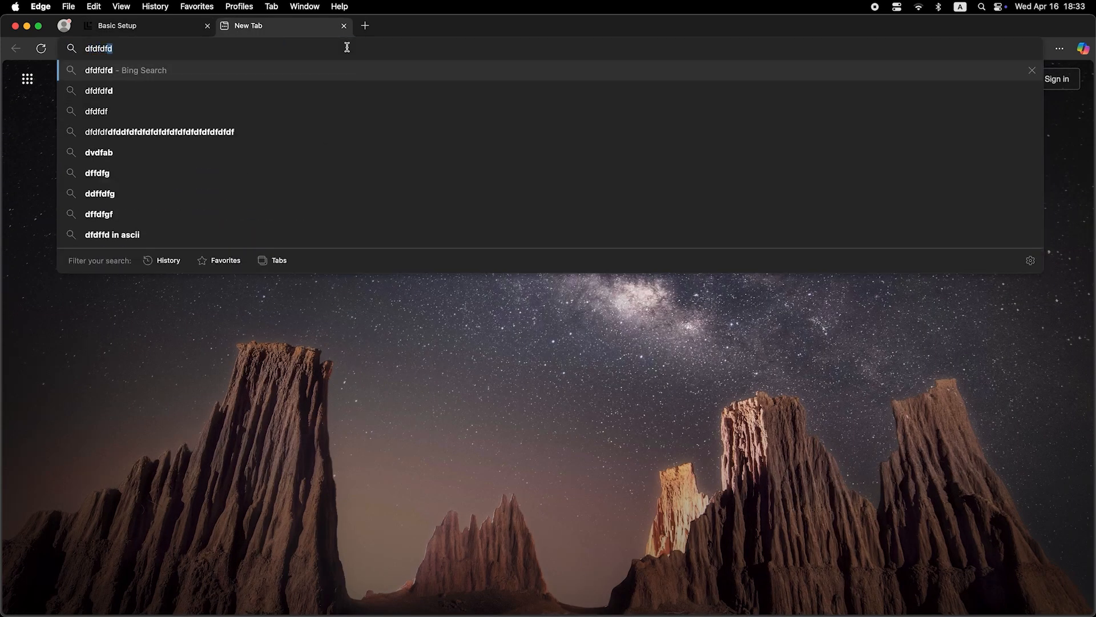
key("Return")
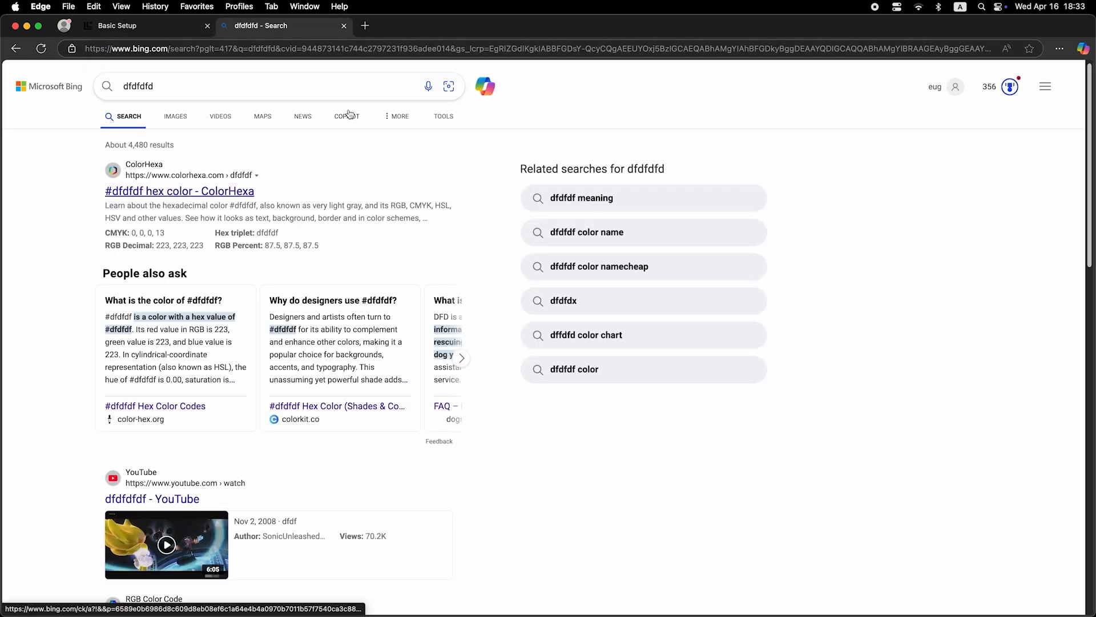
left_click(343, 26)
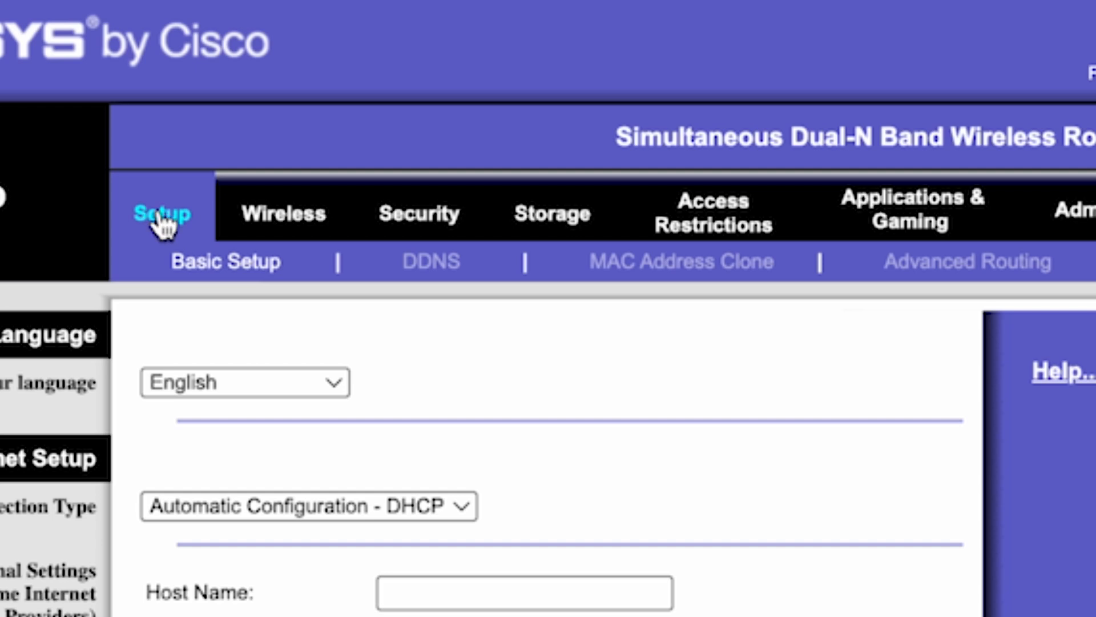
Step: Enable MAC Address Clone on the router, clone this PC's MAC address, and save the settings
left_click(706, 265)
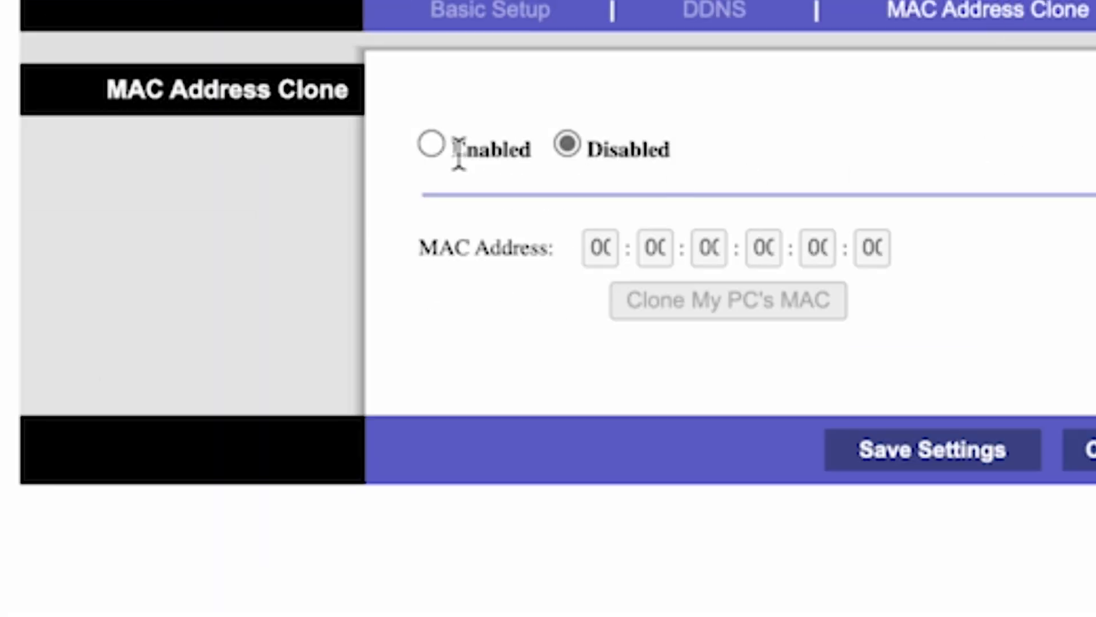
left_click(431, 144)
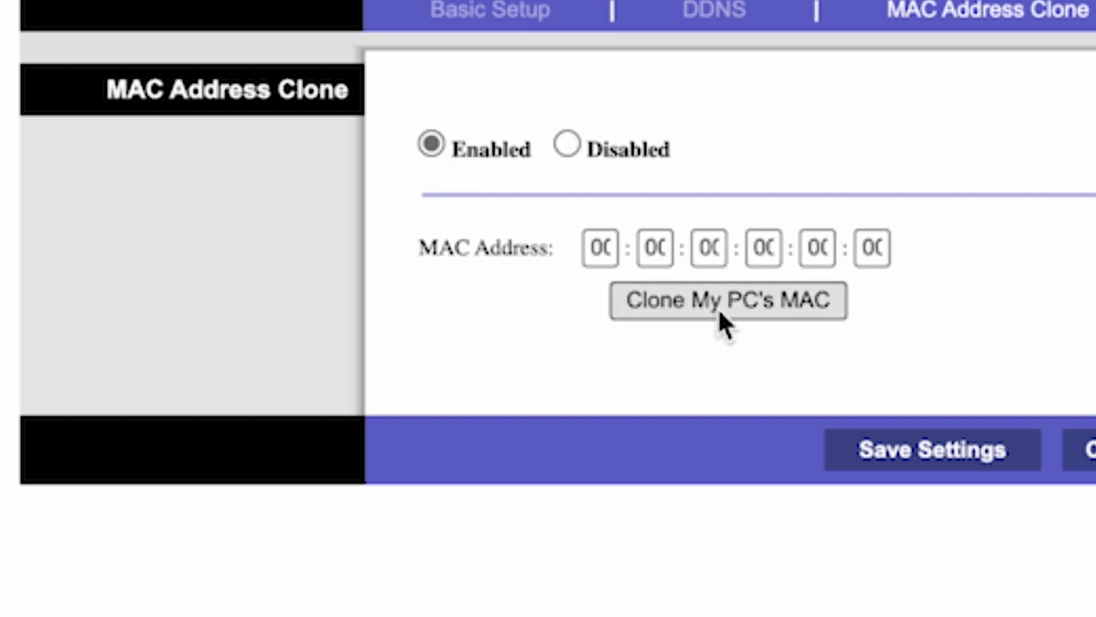
left_click(740, 305)
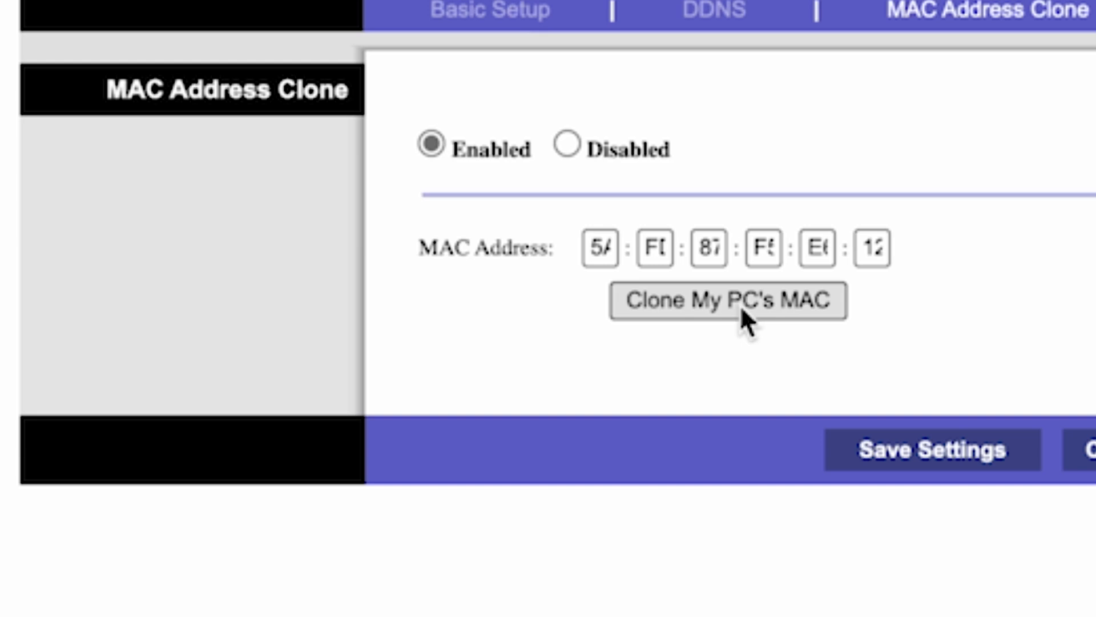
left_click(920, 461)
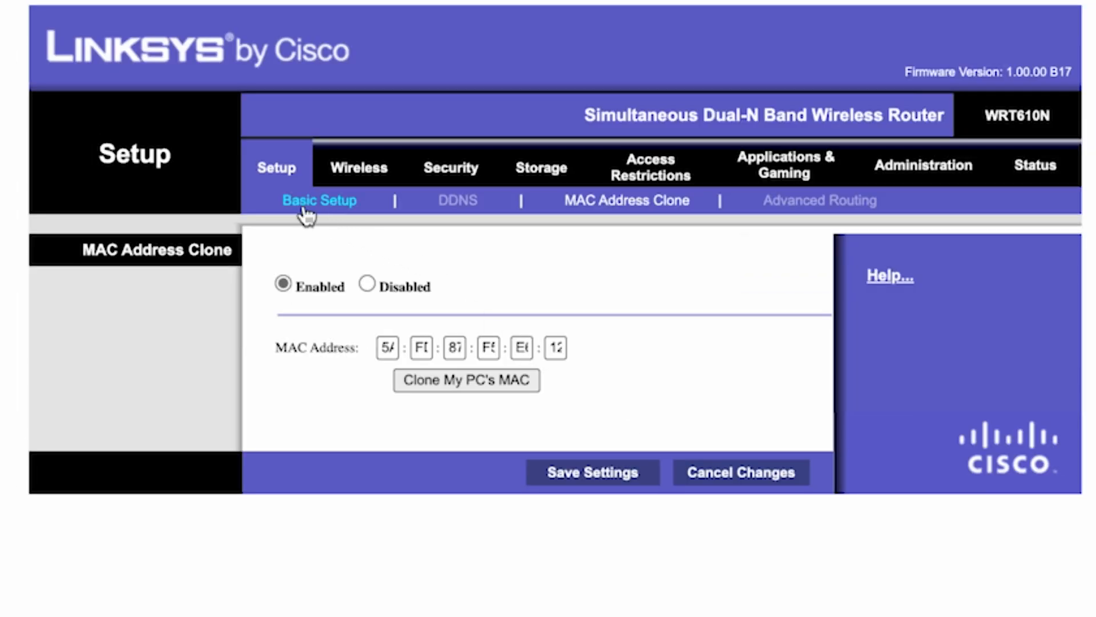
Step: Return to the basic setup page and reboot the router again, confirming the restart
left_click(338, 201)
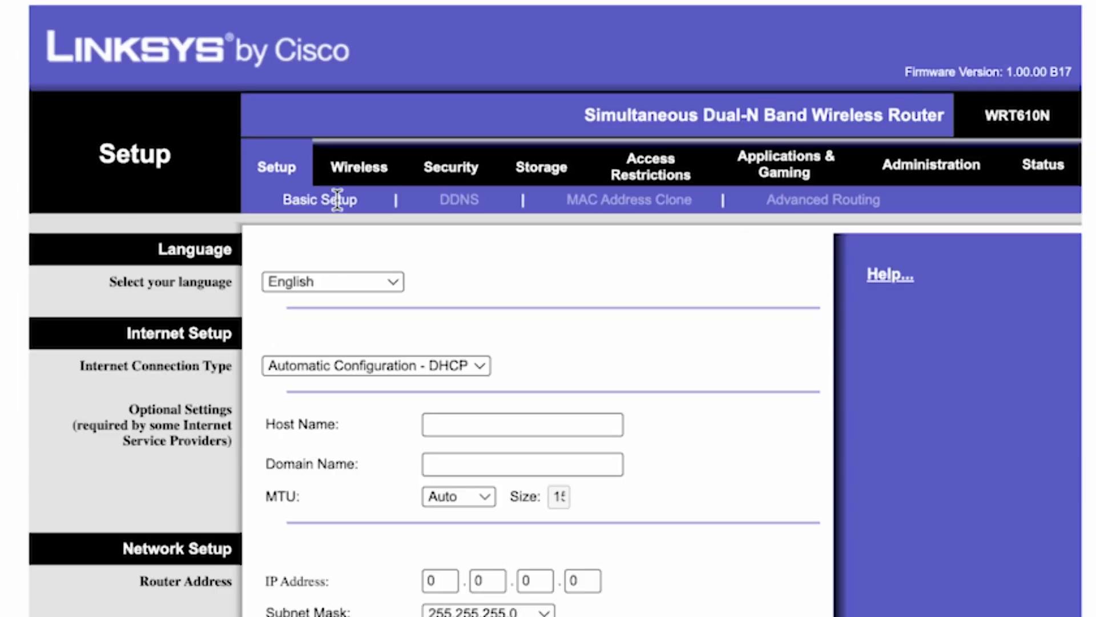
scroll(338, 200, "down", 10)
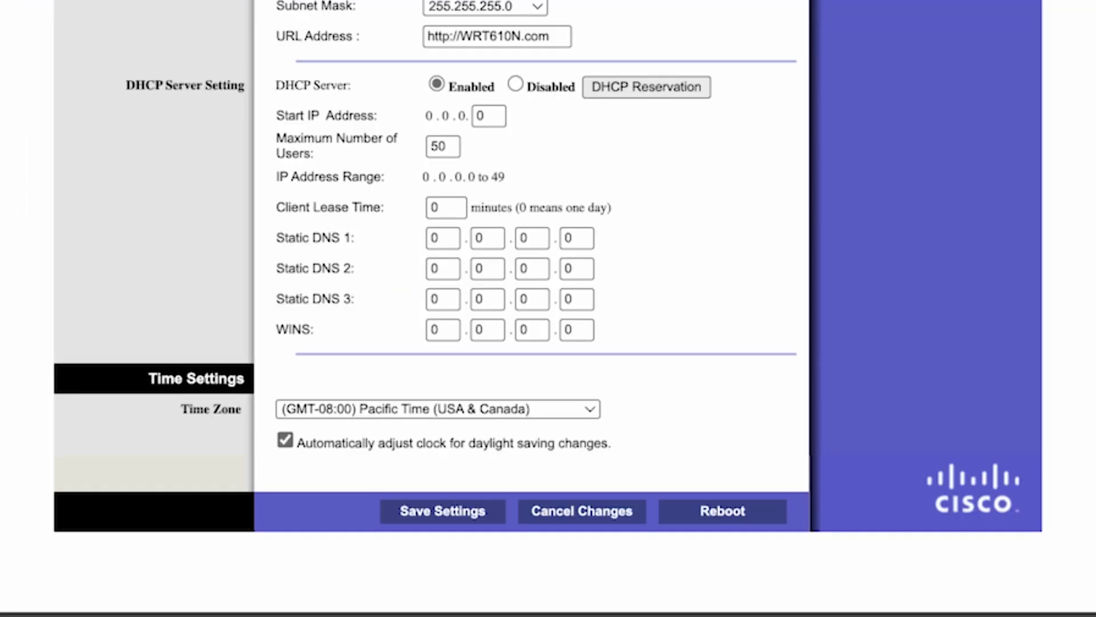
left_click(722, 514)
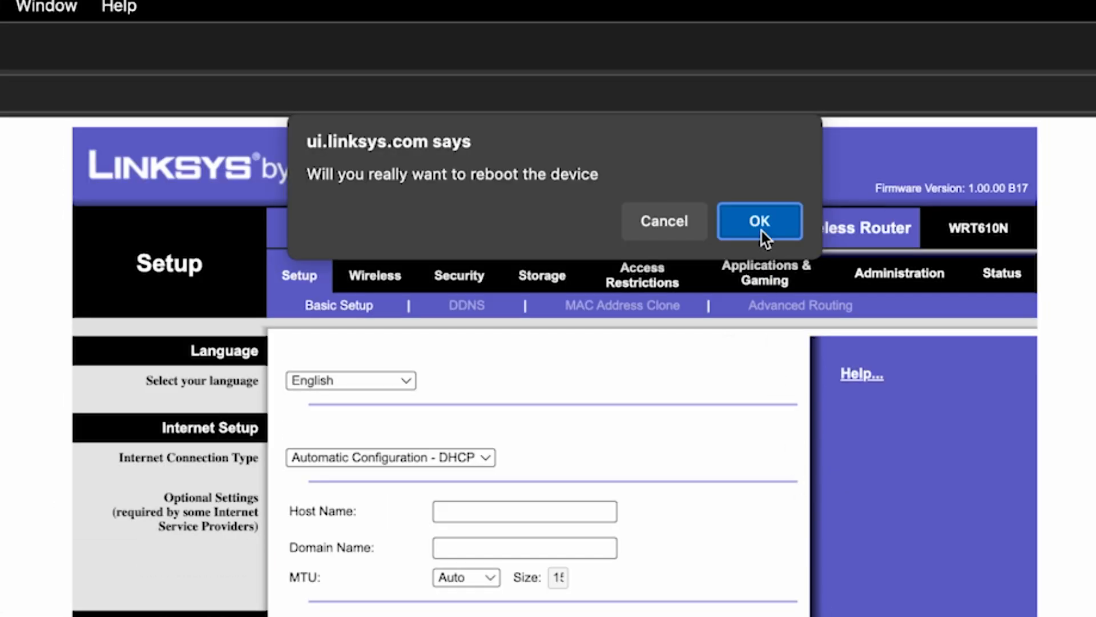
left_click(762, 231)
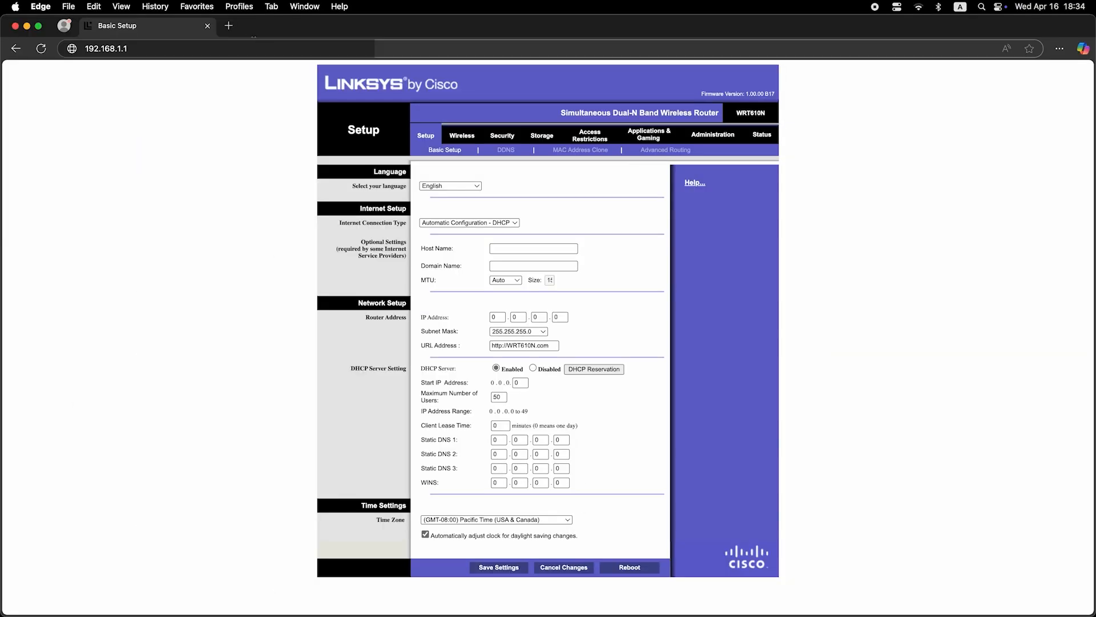
Step: Test internet access again by searching the web for dfdfdfdf in a new browser tab
left_click(228, 26)
left_click(250, 50)
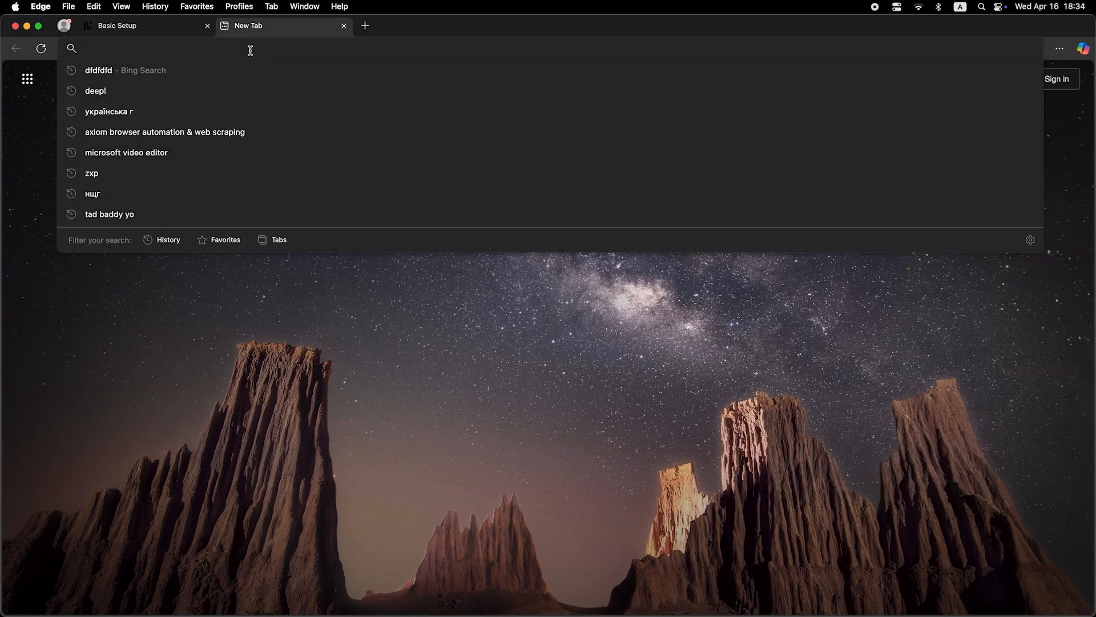
type("dfdfdfdf")
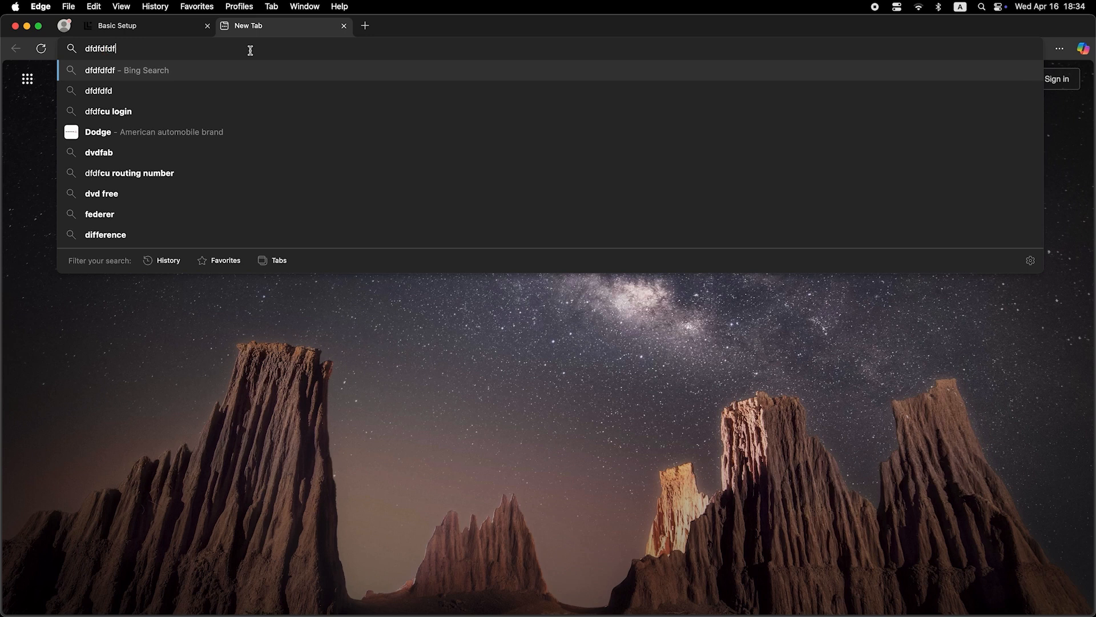
key("Return")
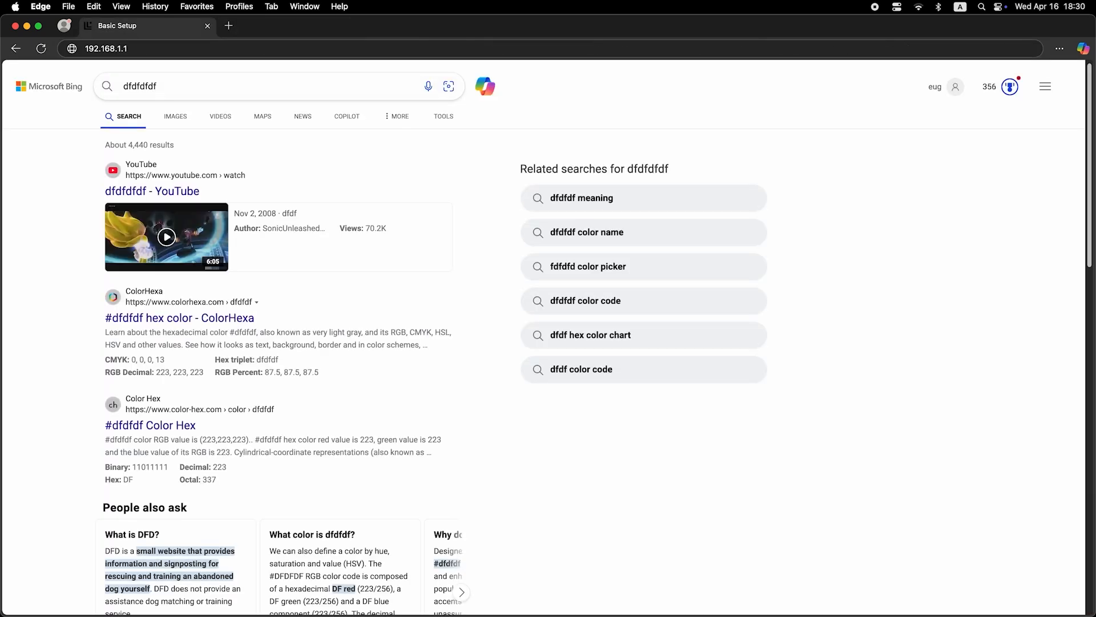